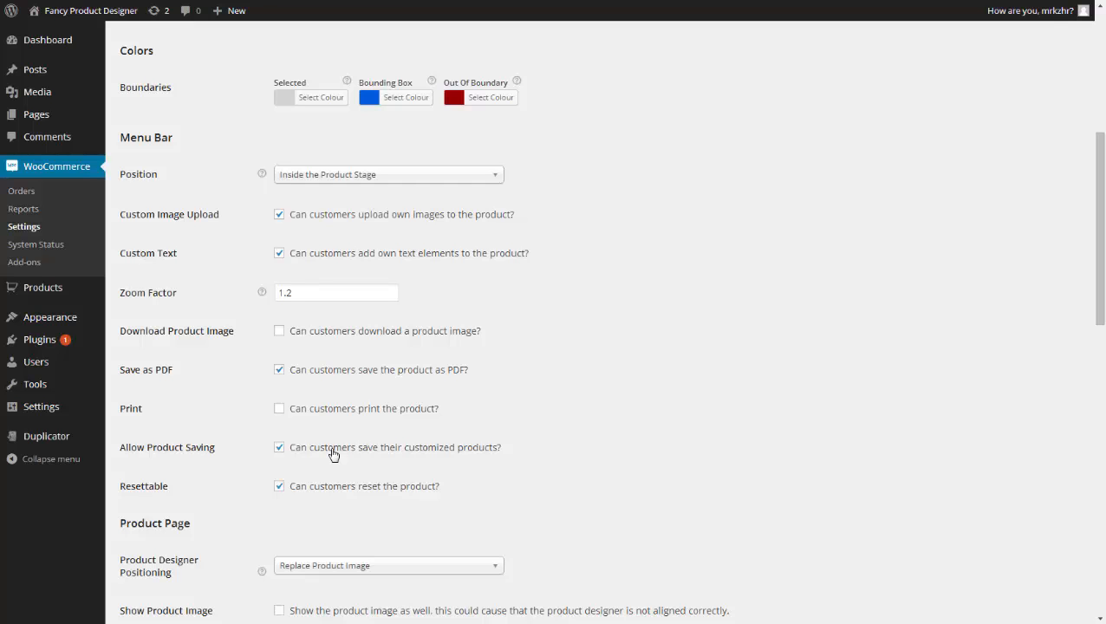
Review the Fancy Product Designer general settings from Menu Bar through Product Page and Miscellaneous, including the Product Designer Positioning choices.
scroll(321, 490, "down", 3)
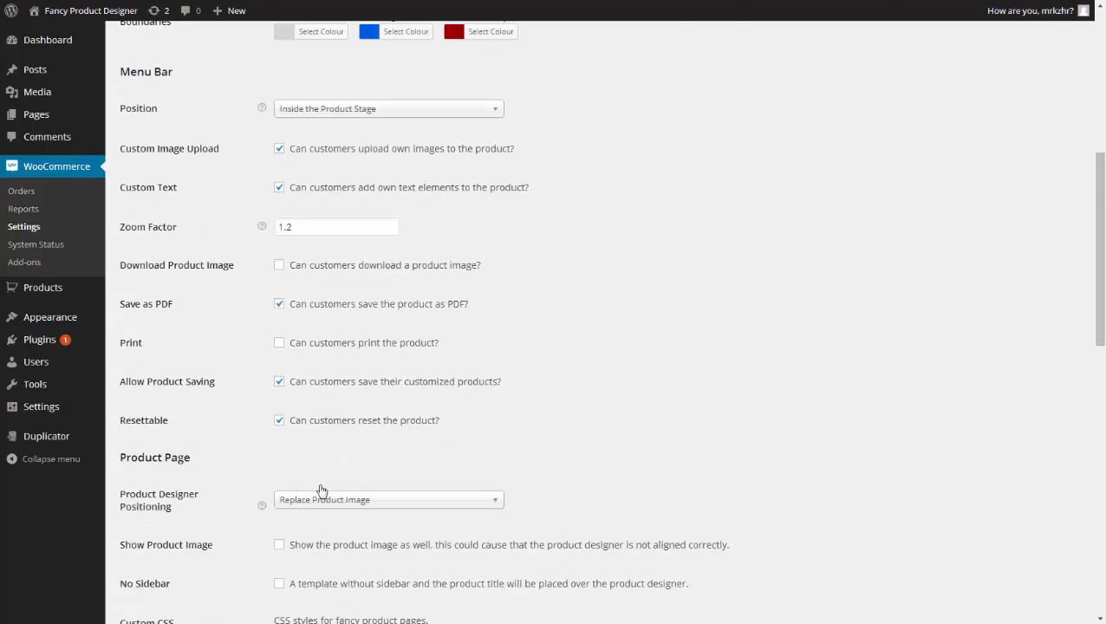
scroll(205, 446, "down", 1)
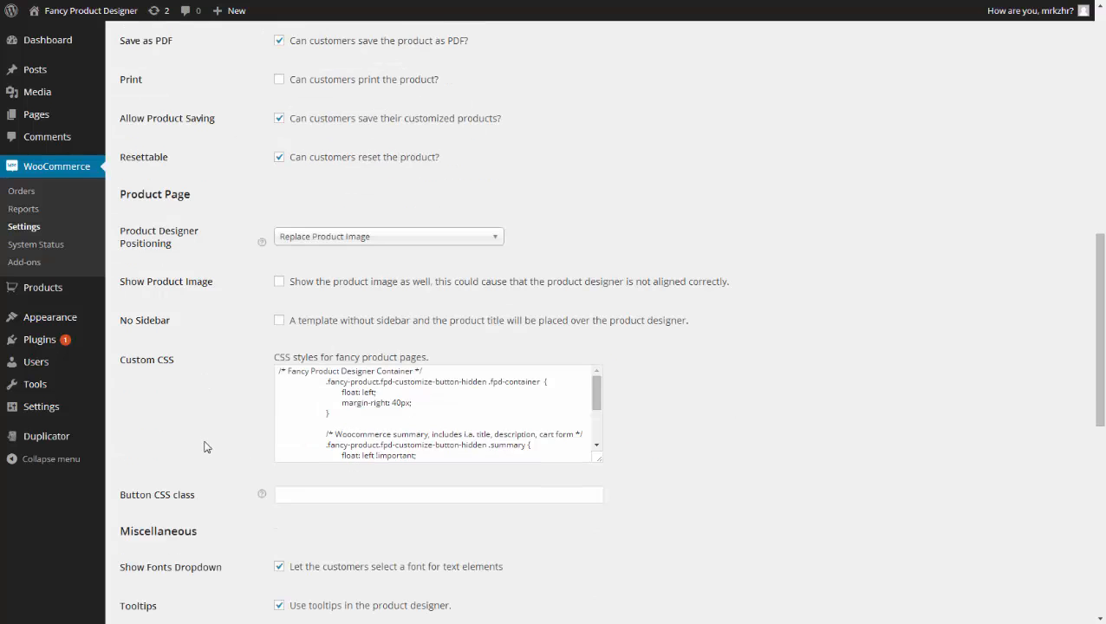
scroll(206, 446, "down", 1)
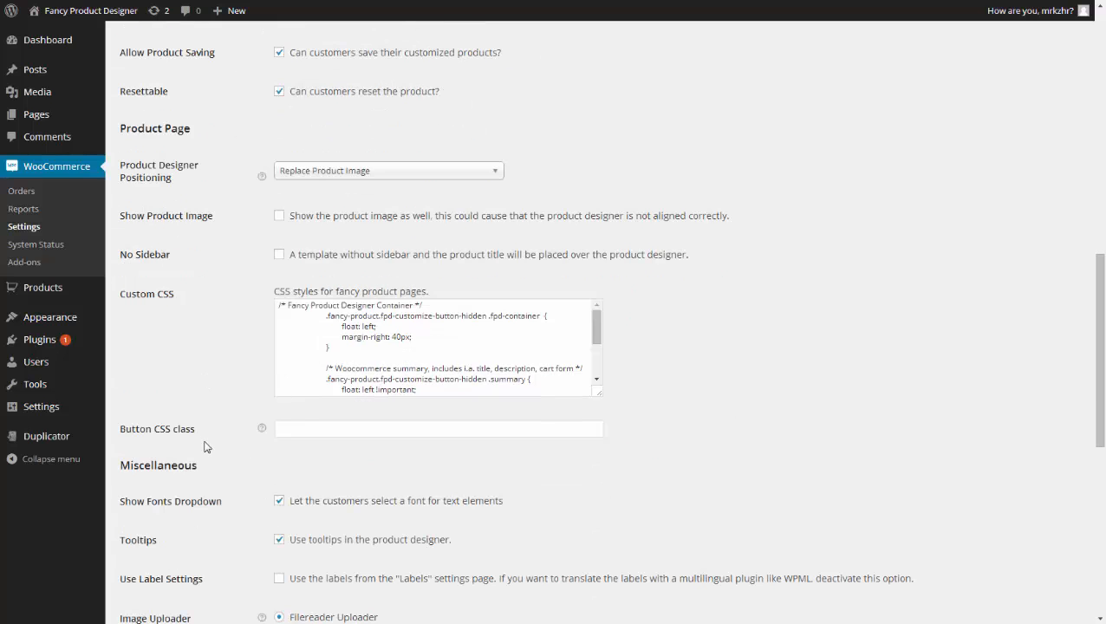
left_click(363, 175)
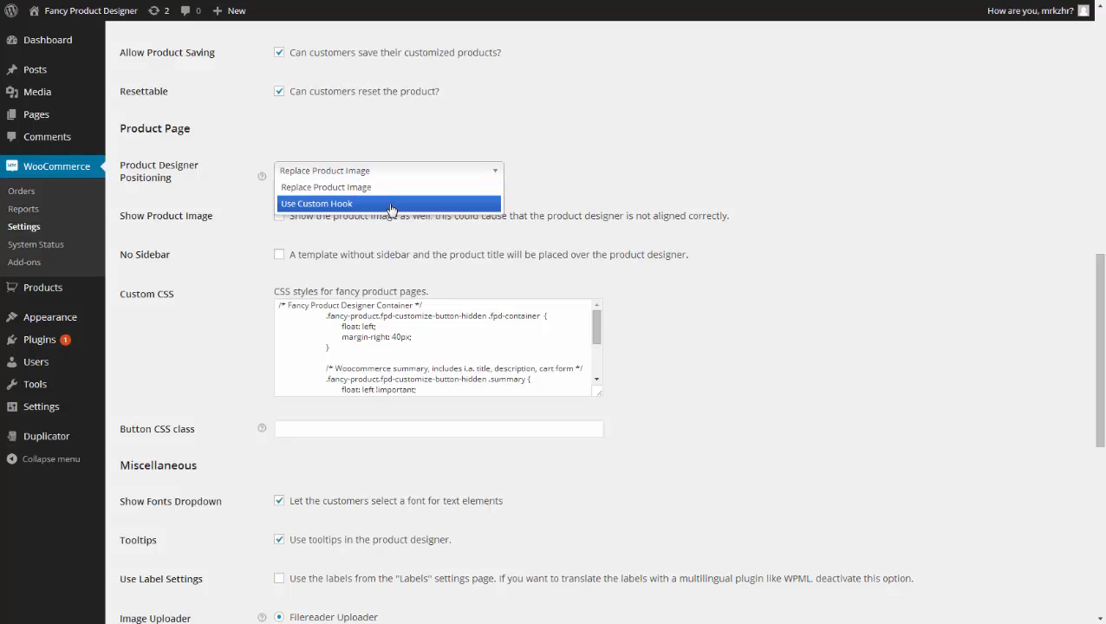
scroll(199, 344, "down", 4)
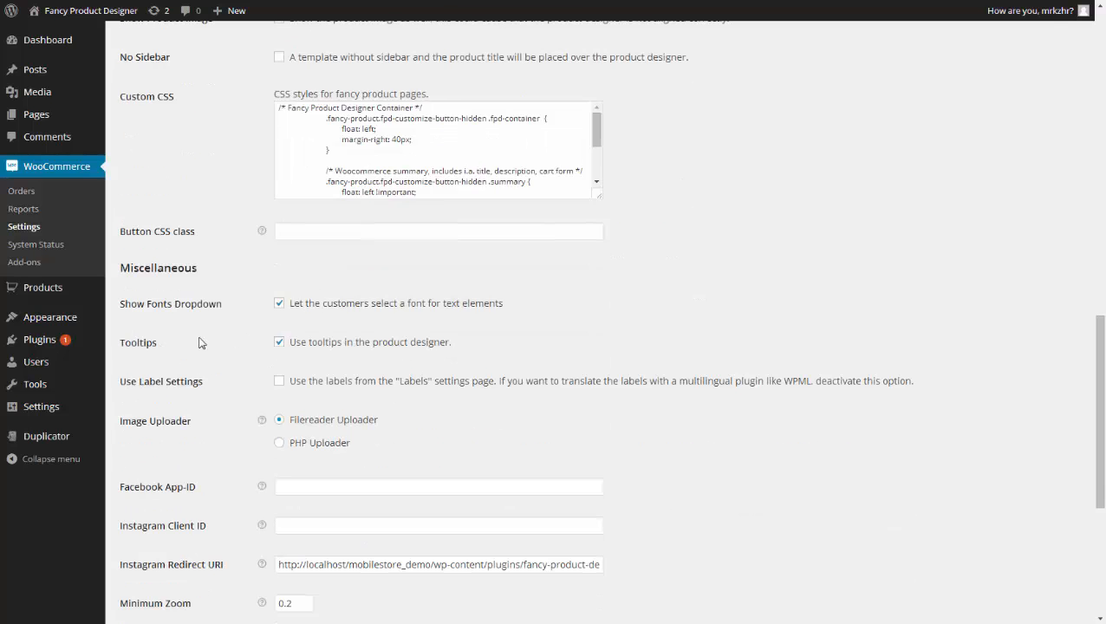
scroll(199, 343, "down", 1)
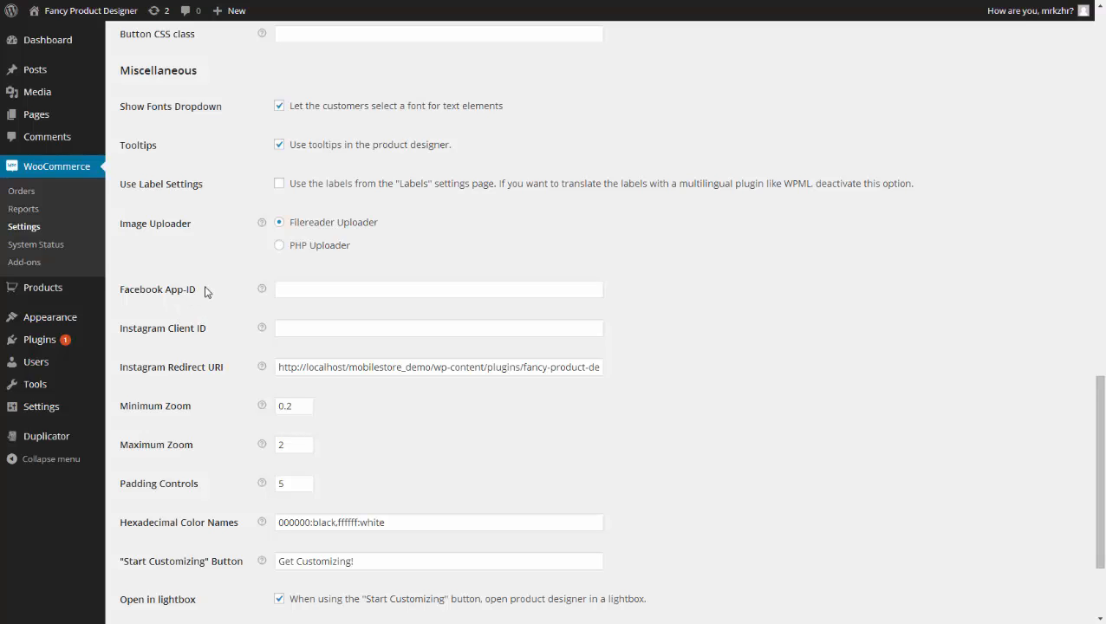
scroll(206, 292, "down", 3)
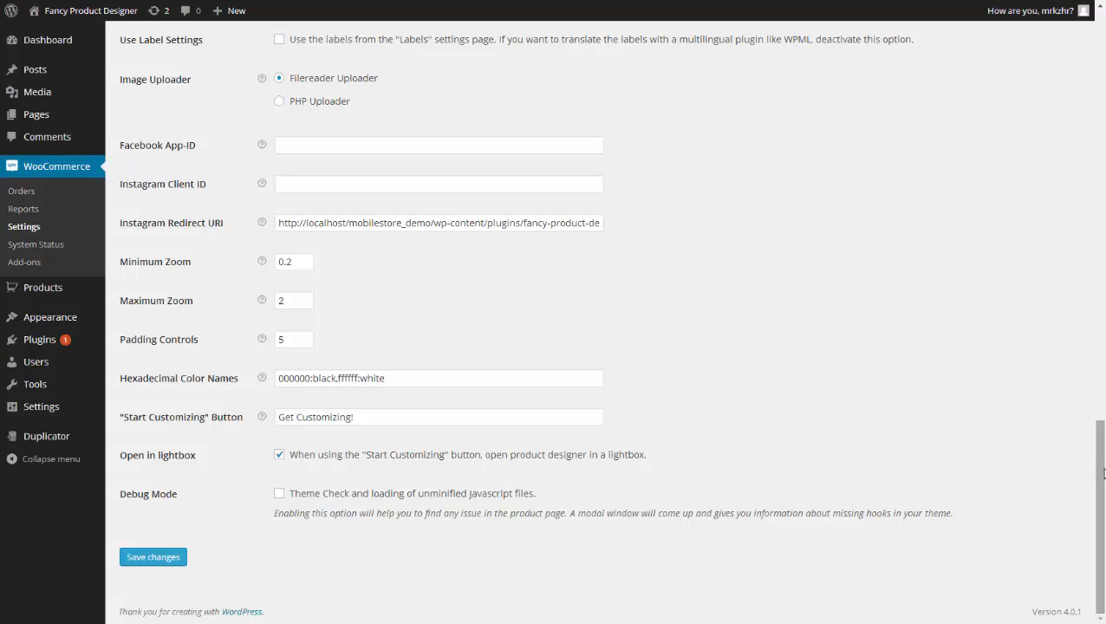
left_click_drag(1098, 424, 1100, 24)
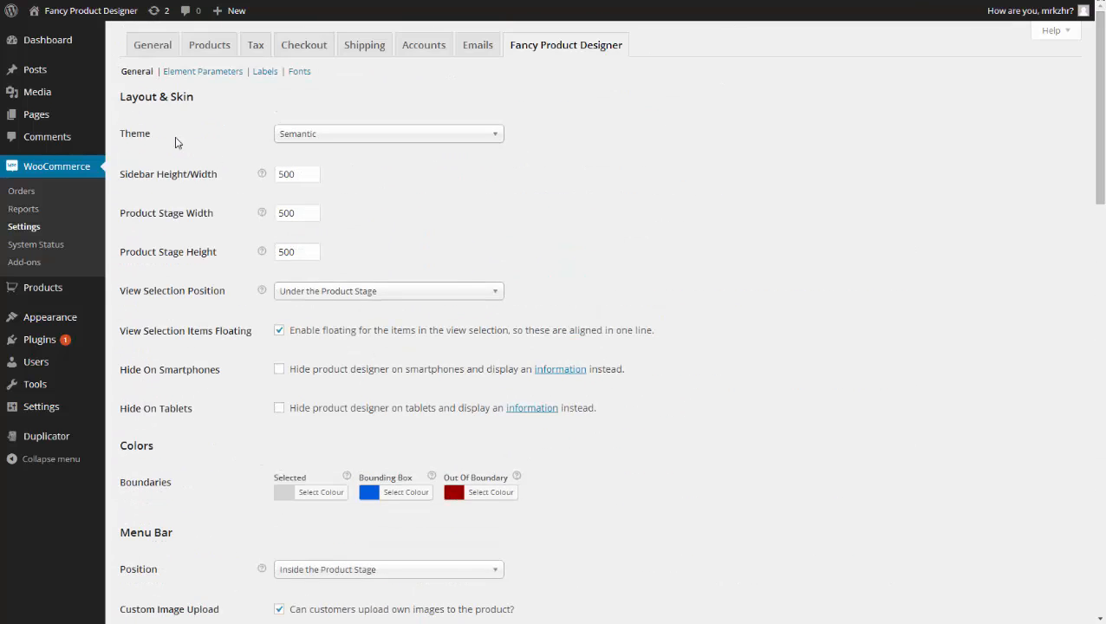
Examine the Element Parameters settings and the Labels settings of Fancy Product Designer.
left_click(204, 73)
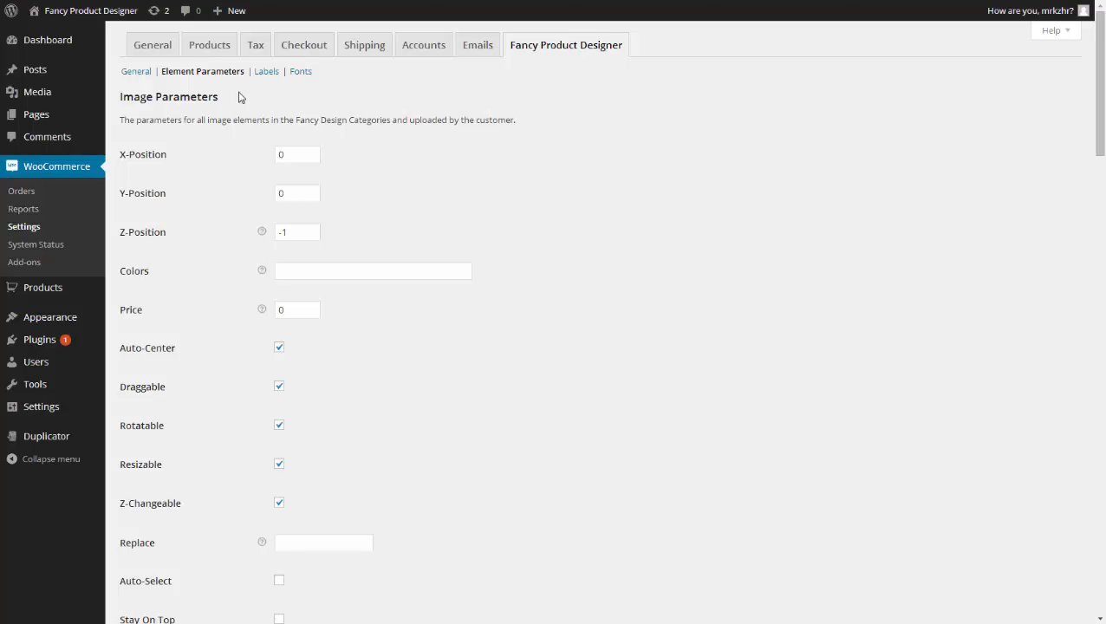
left_click_drag(1096, 96, 1101, 48)
left_click(268, 71)
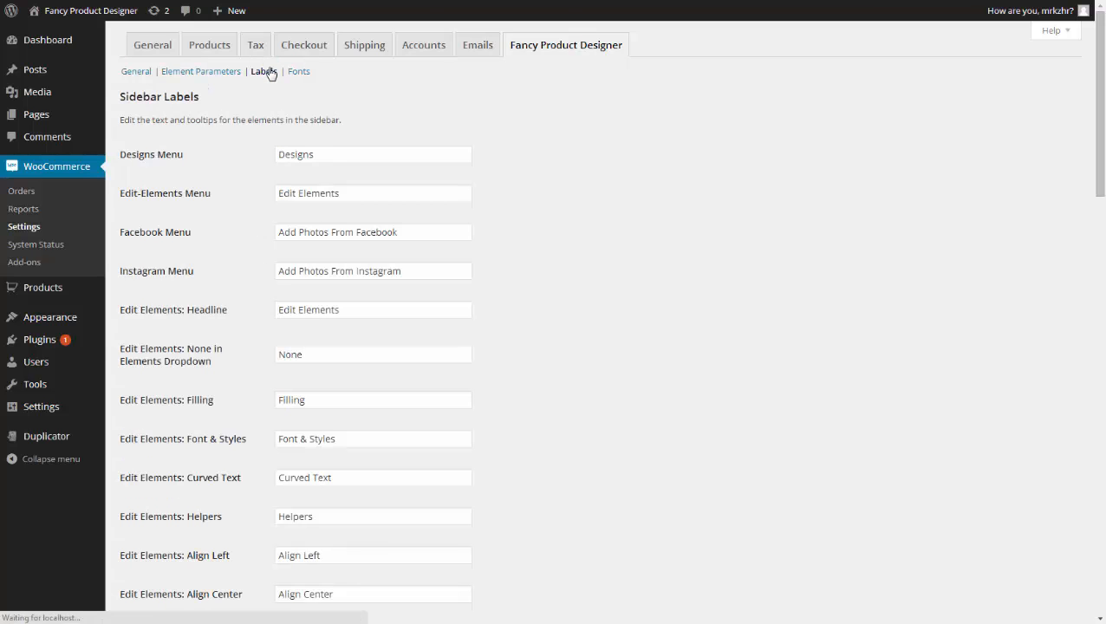
scroll(292, 351, "down", 5)
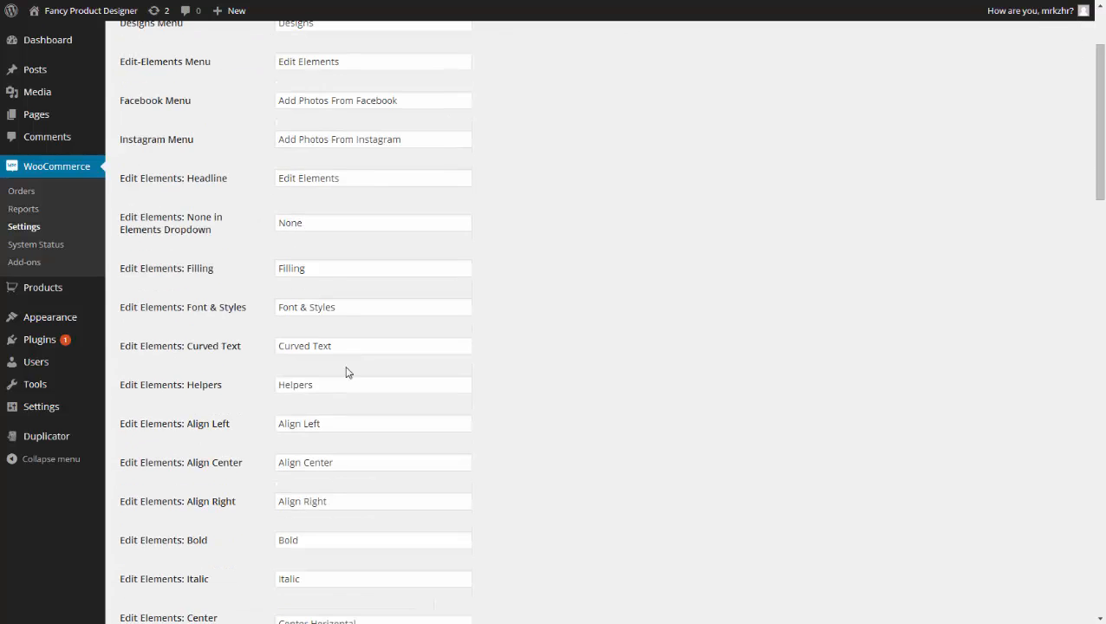
scroll(354, 368, "up", 5)
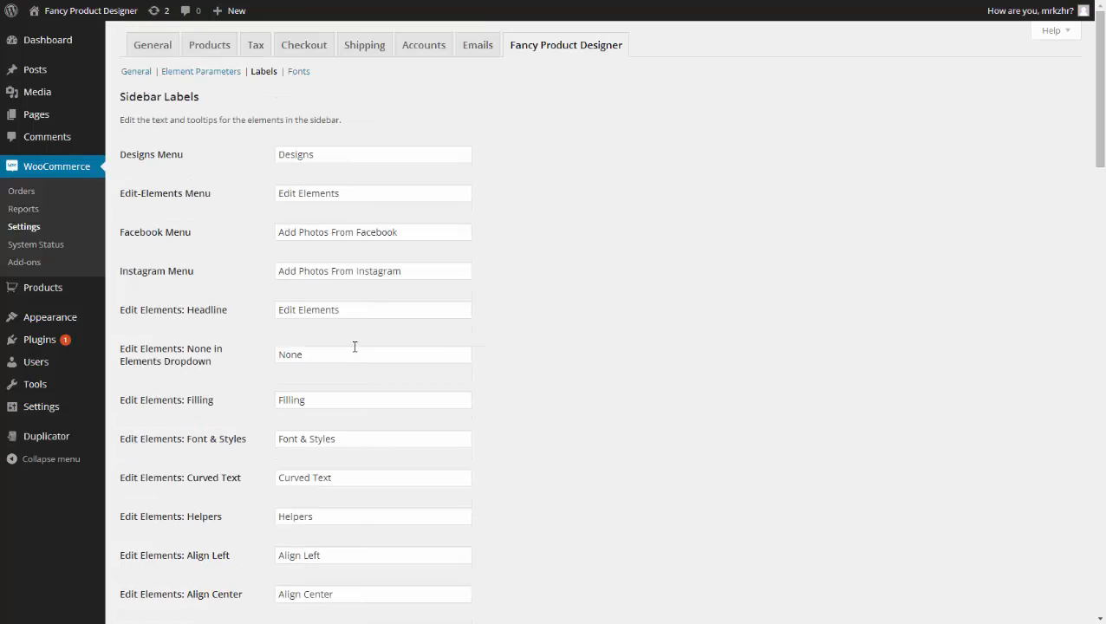
Open the Fonts settings and examine the Common Fonts entry and the available Google Webfonts.
left_click(297, 74)
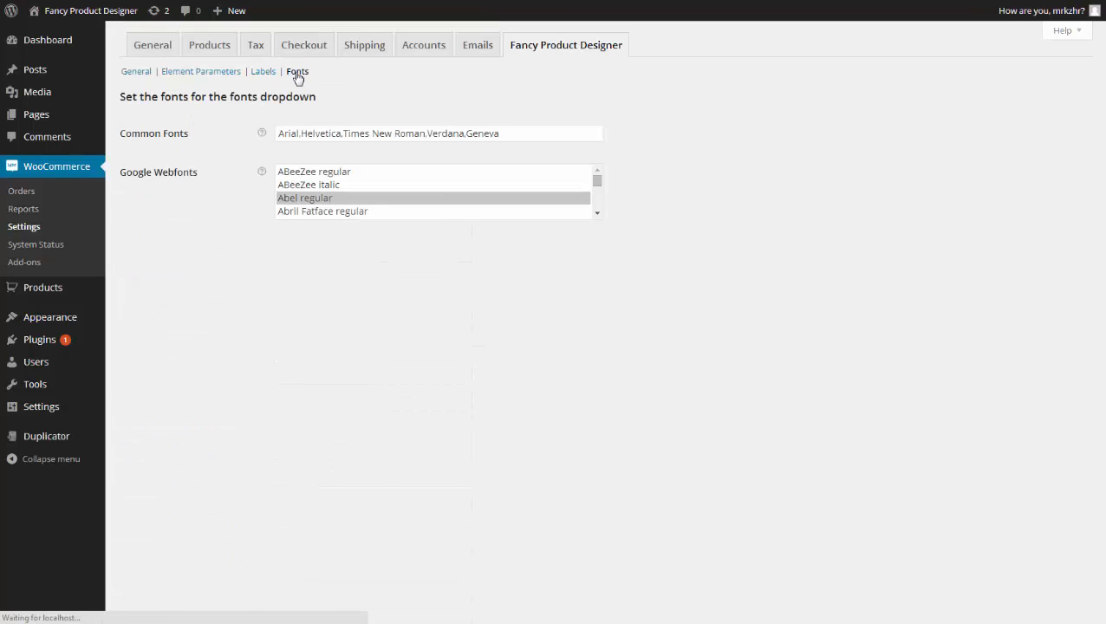
left_click(544, 132)
left_click(475, 194)
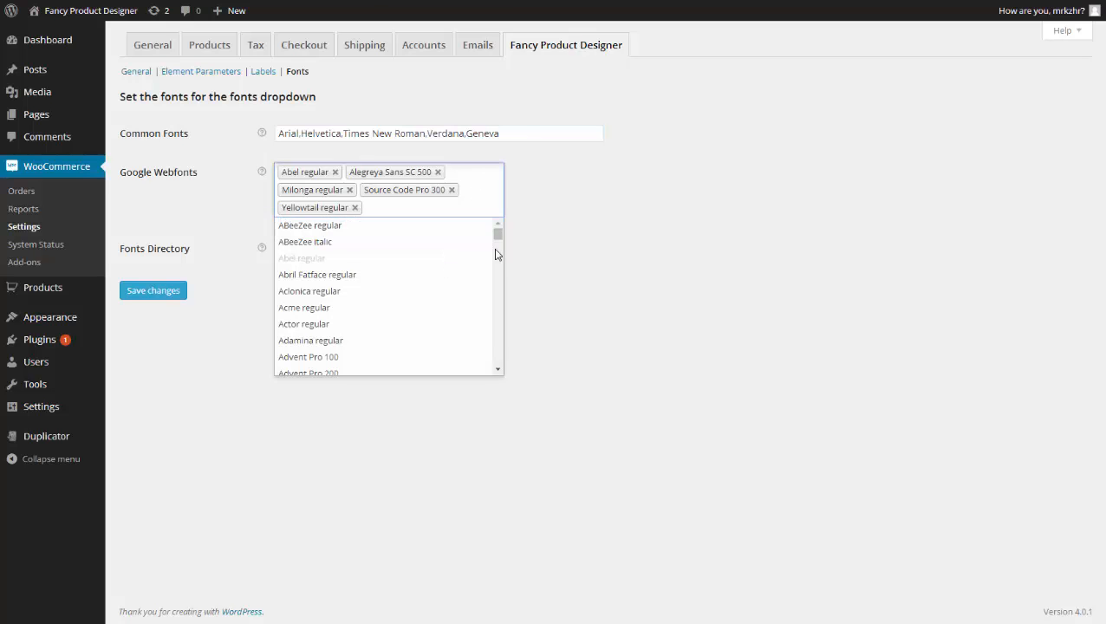
mouse_move(498, 236)
left_mouse_down()
mouse_move(495, 351)
mouse_move(498, 230)
left_mouse_up()
left_click(587, 213)
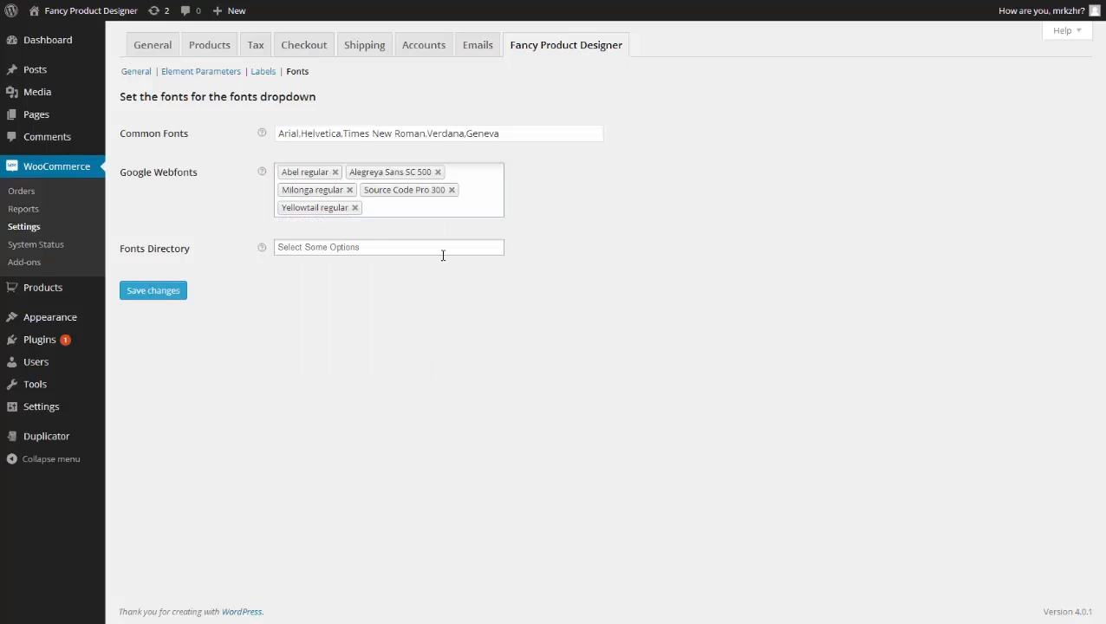
Add Carme as a font in the Fonts Directory setting.
left_click(369, 248)
left_click(363, 266)
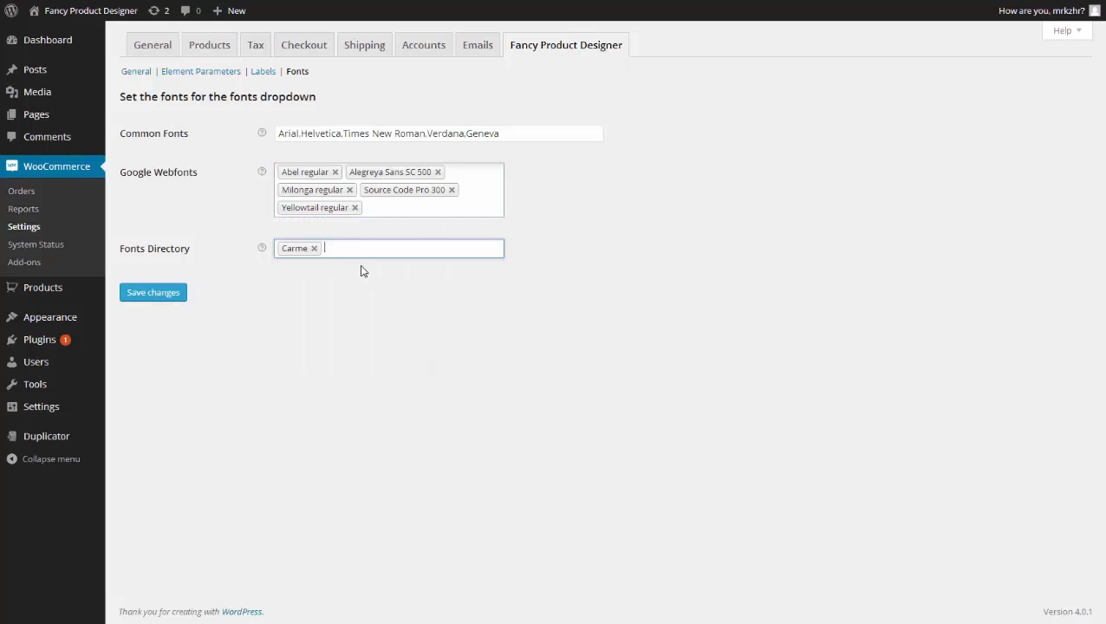
left_click(335, 303)
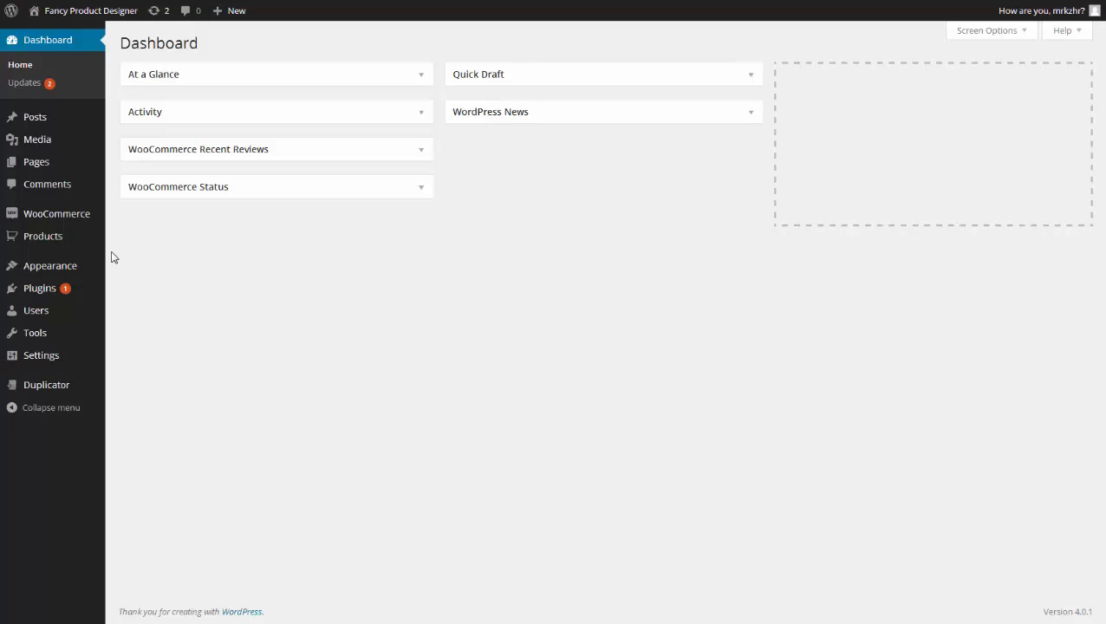
Open the T-Shirt product from the product list for editing.
mouse_move(81, 247)
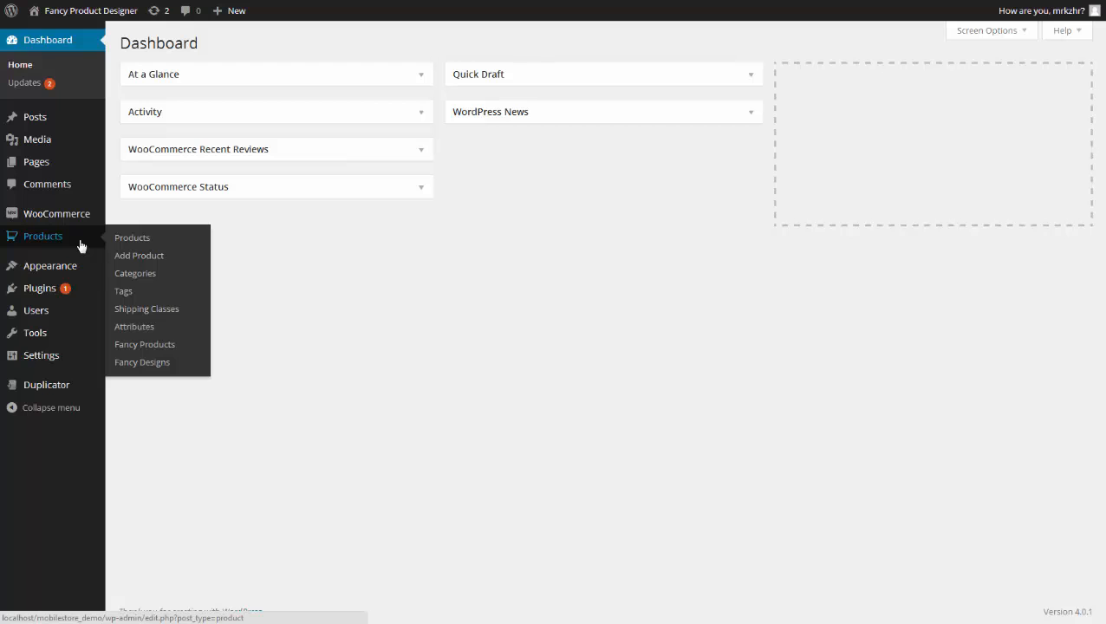
left_click(81, 247)
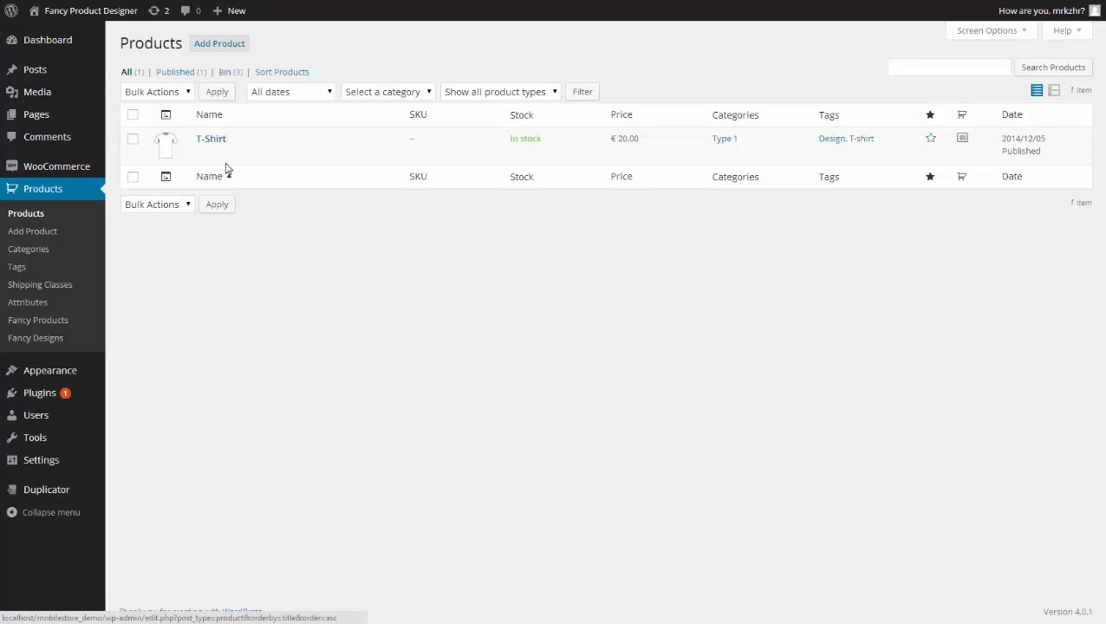
left_click(211, 139)
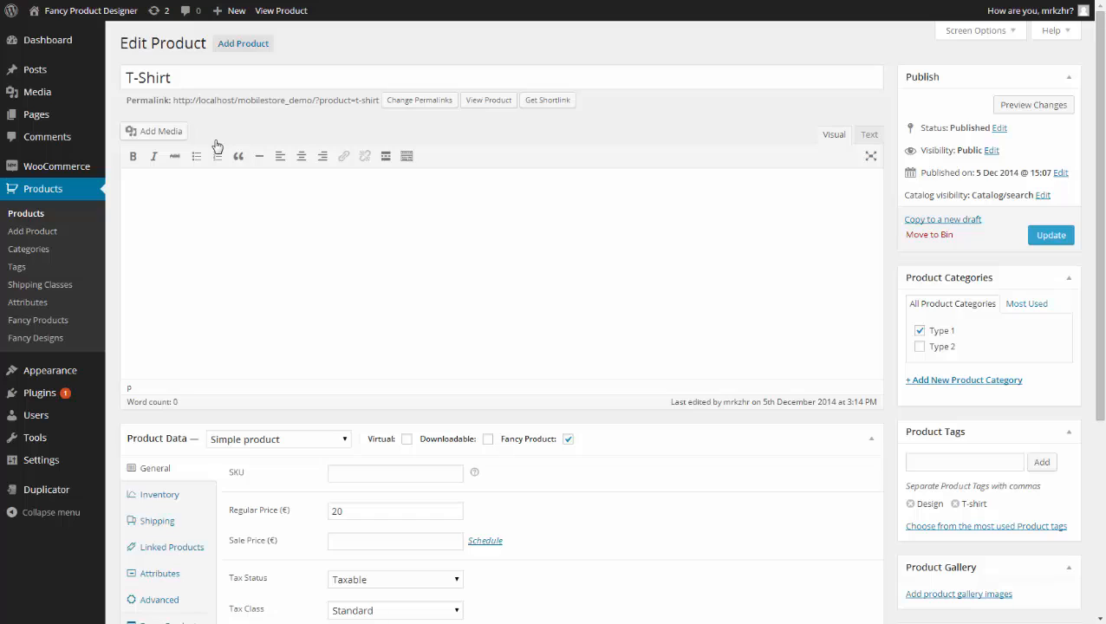
Keep the Fancy Product option enabled for the T-Shirt and open its Fancy Product data.
left_click(568, 440)
left_click(567, 441)
scroll(572, 390, "down", 2)
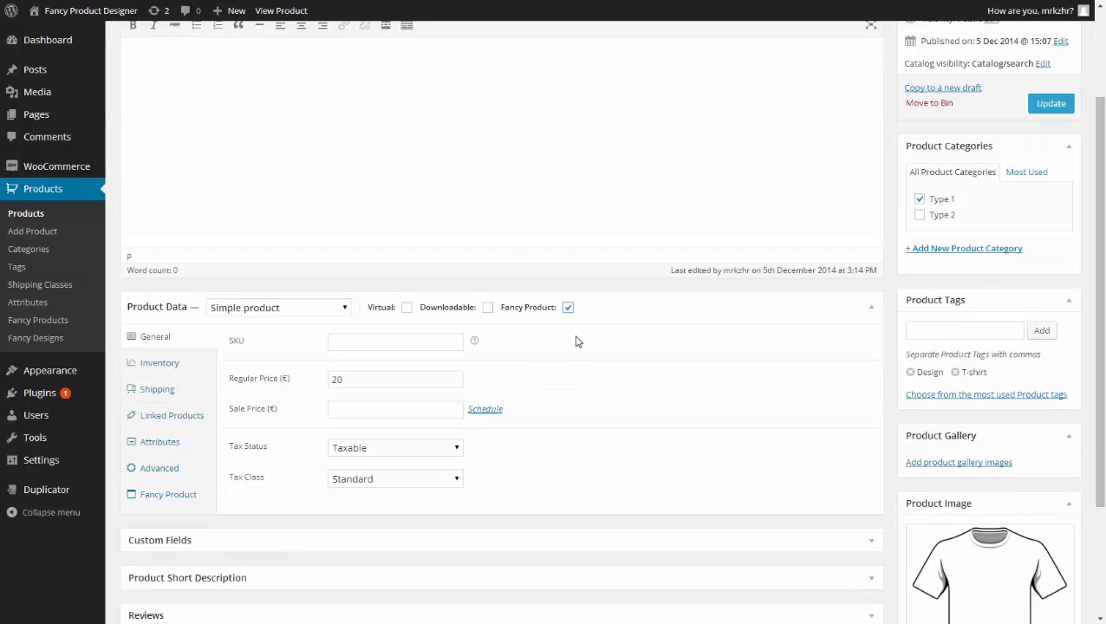
left_click(169, 499)
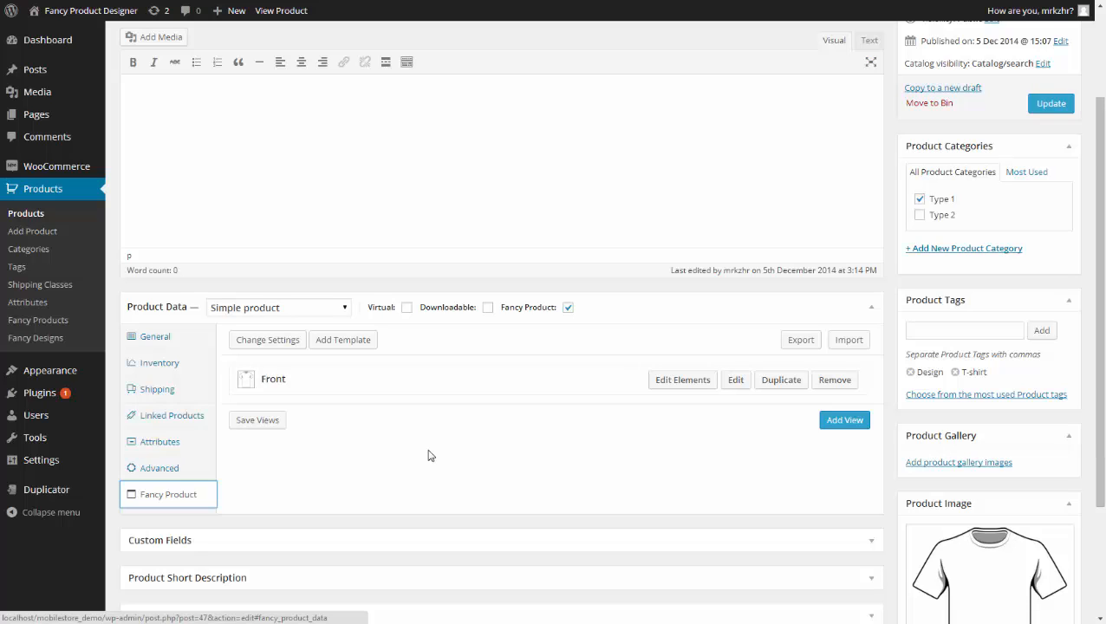
Add a view titled Back to the T-Shirt, using t-shirt-back.png from the media library as its thumbnail.
left_click(838, 428)
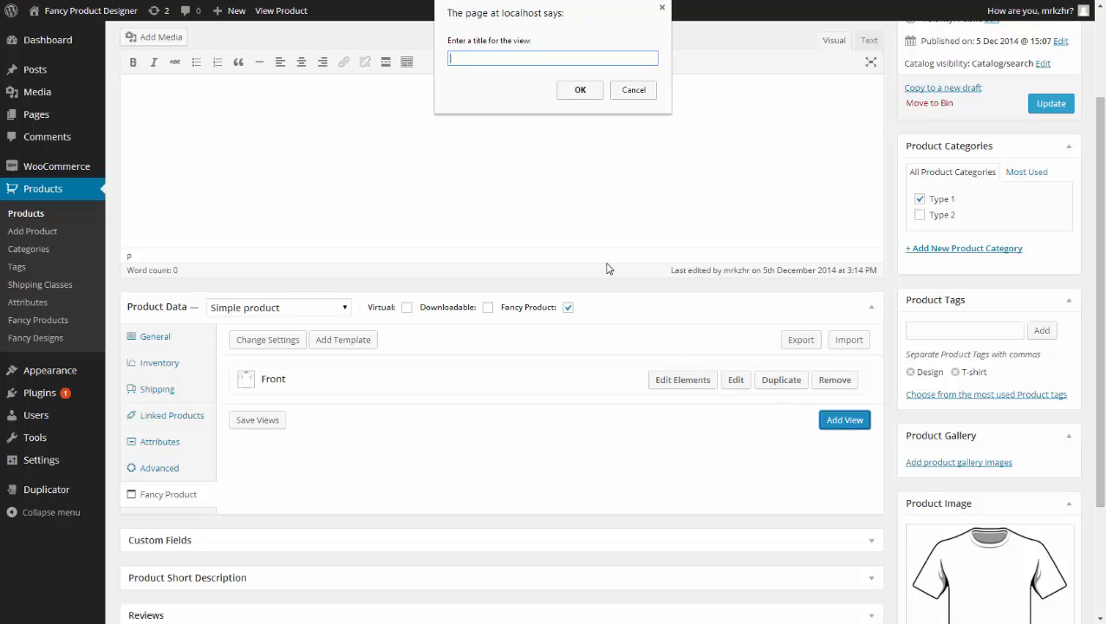
type("Back")
left_click(576, 91)
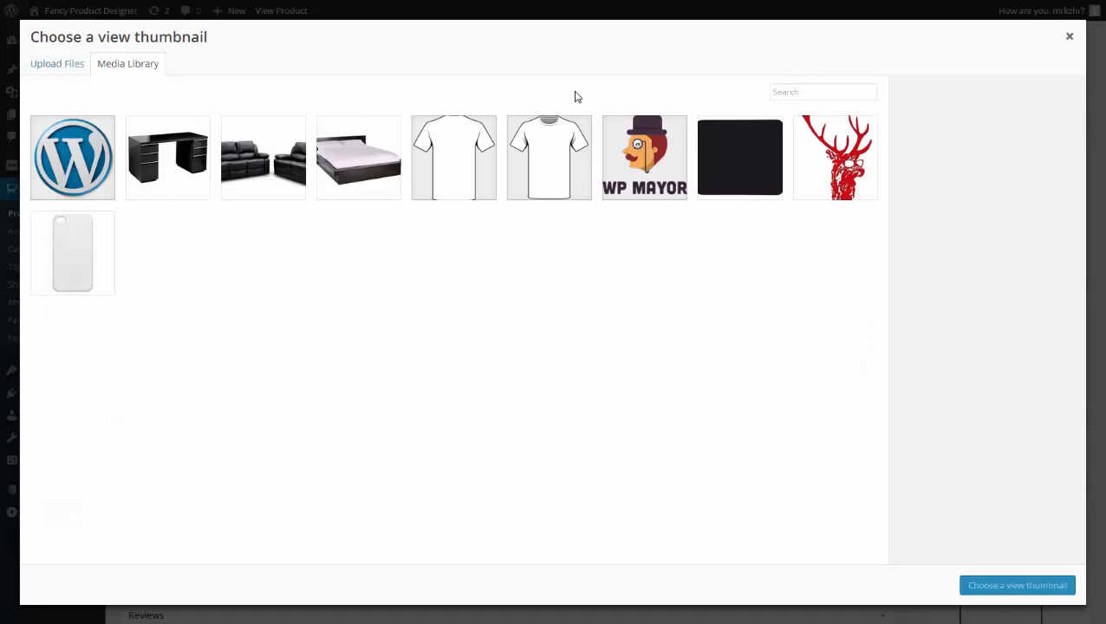
left_click(448, 164)
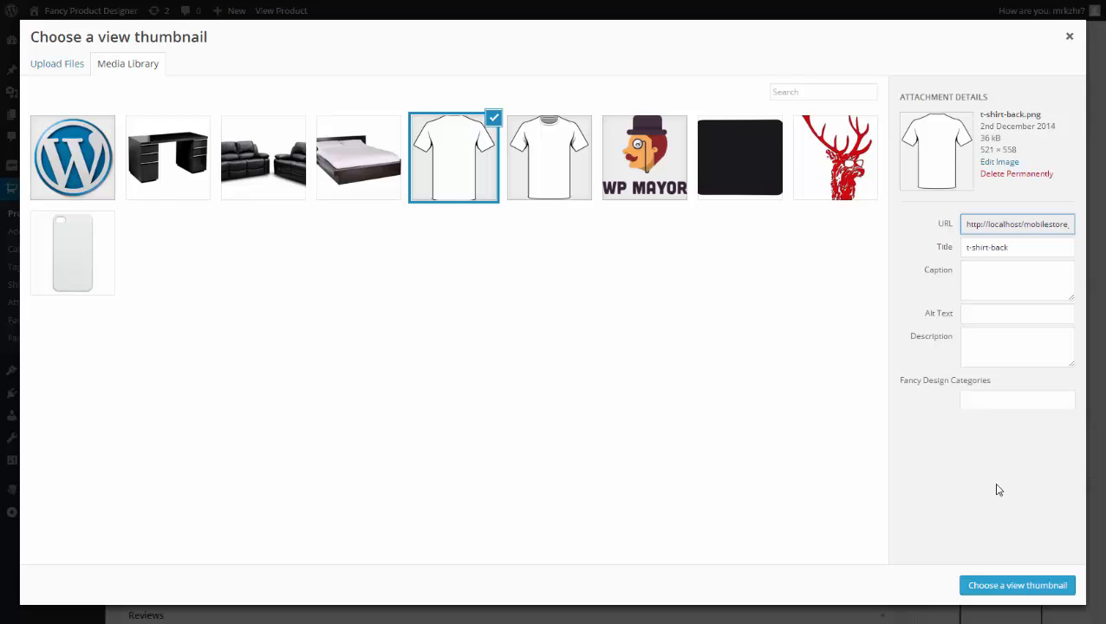
left_click(1020, 589)
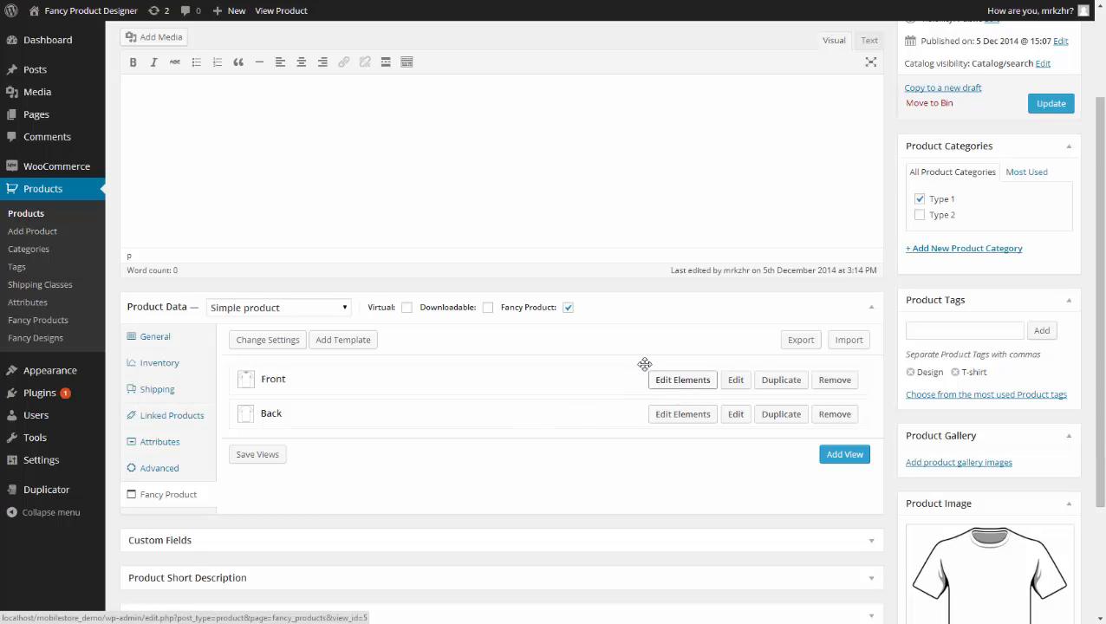
Open the Fancy Product Builder and choose the T-Shirt's Front view.
left_click(44, 324)
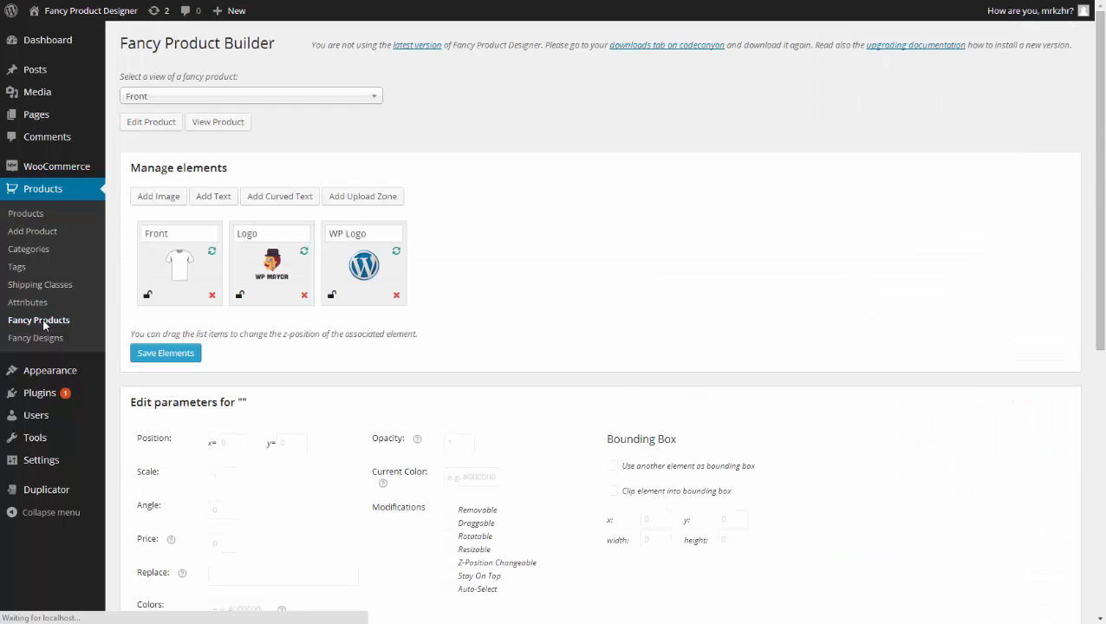
left_click(185, 98)
left_click(170, 154)
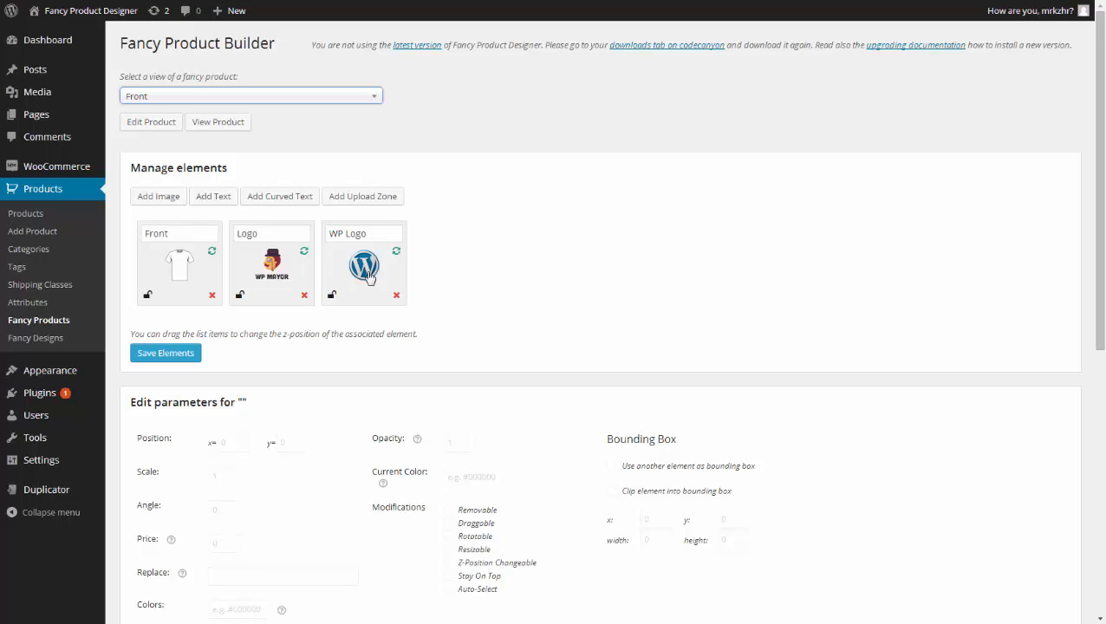
Dismiss the title prompt for a new image and add a text element with the default text to the Front view.
left_click(158, 197)
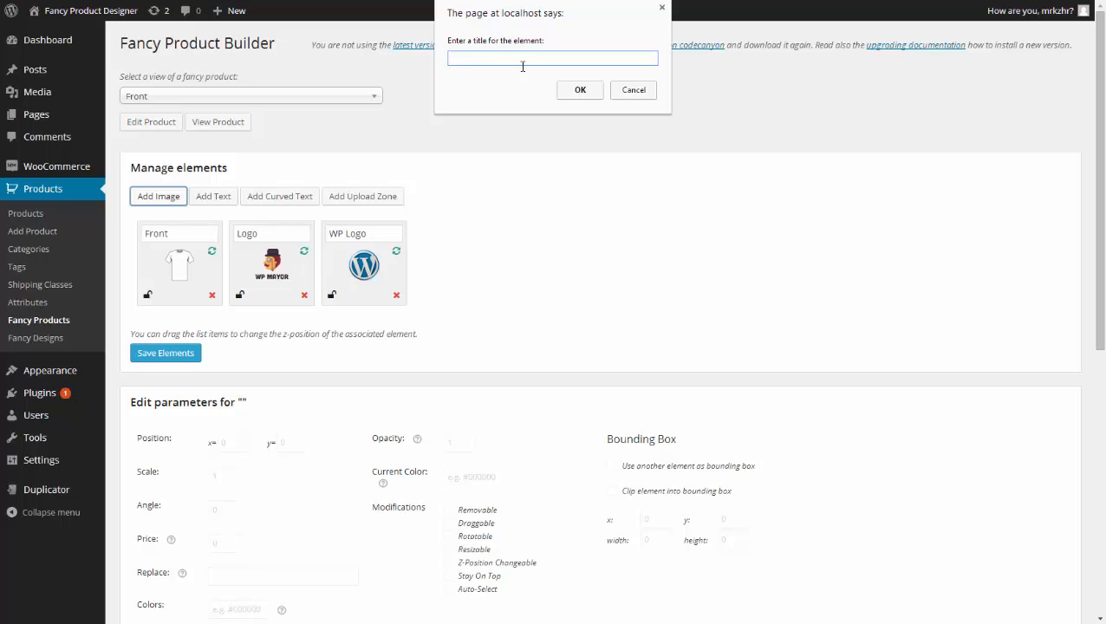
left_click(632, 90)
left_click(214, 197)
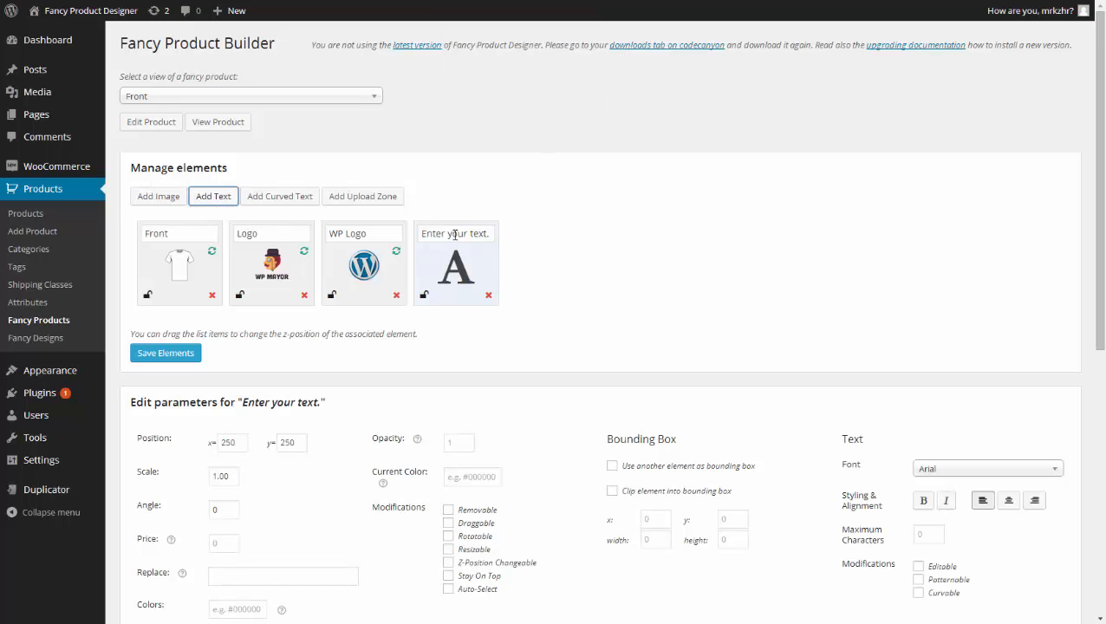
left_click_drag(456, 232, 507, 239)
left_click(507, 239)
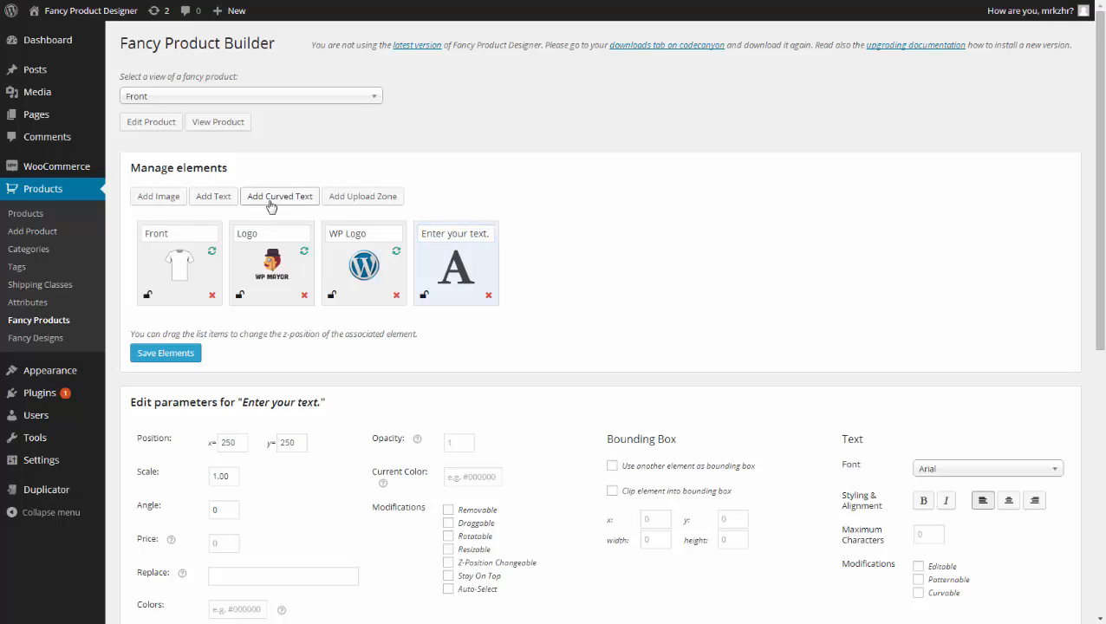
Add a curved text element to the Front view, then start adding an upload zone and cancel it.
left_click(272, 206)
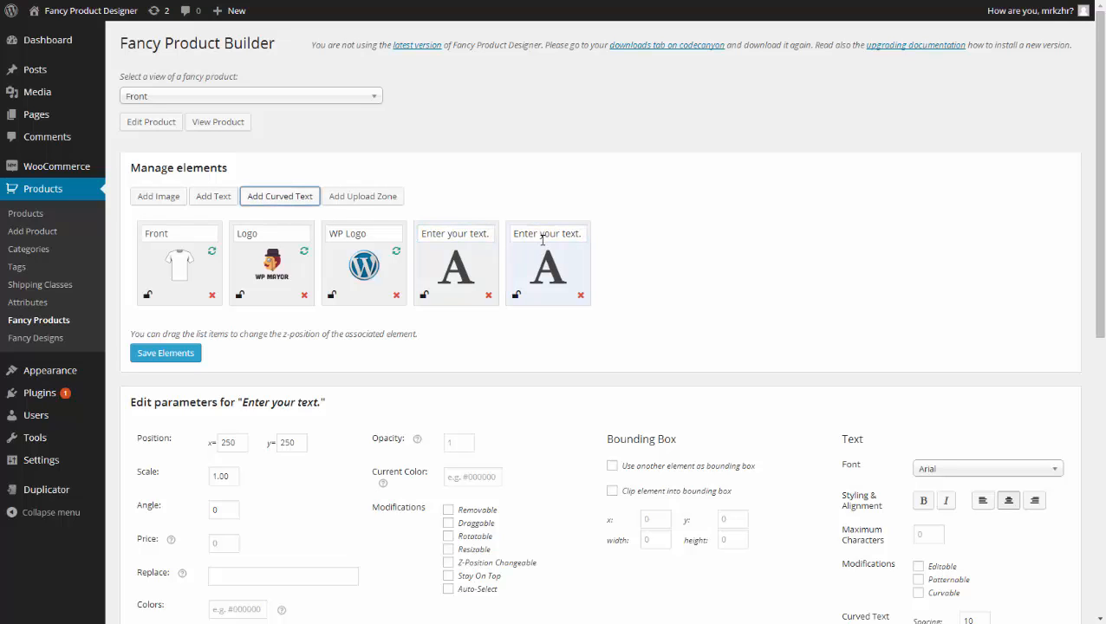
left_click(359, 199)
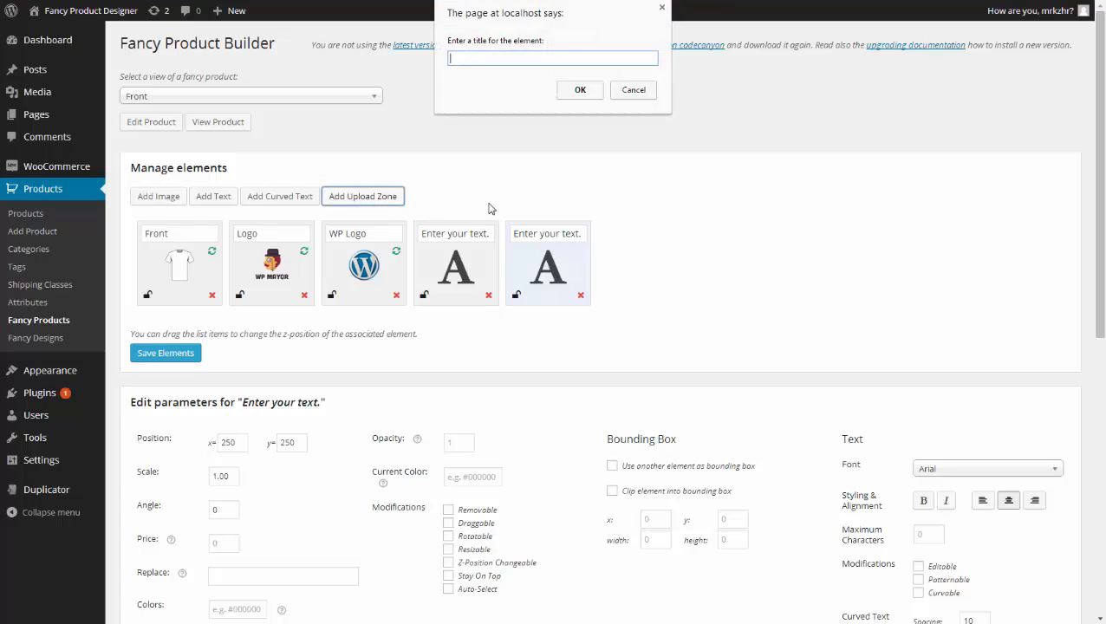
left_click(632, 90)
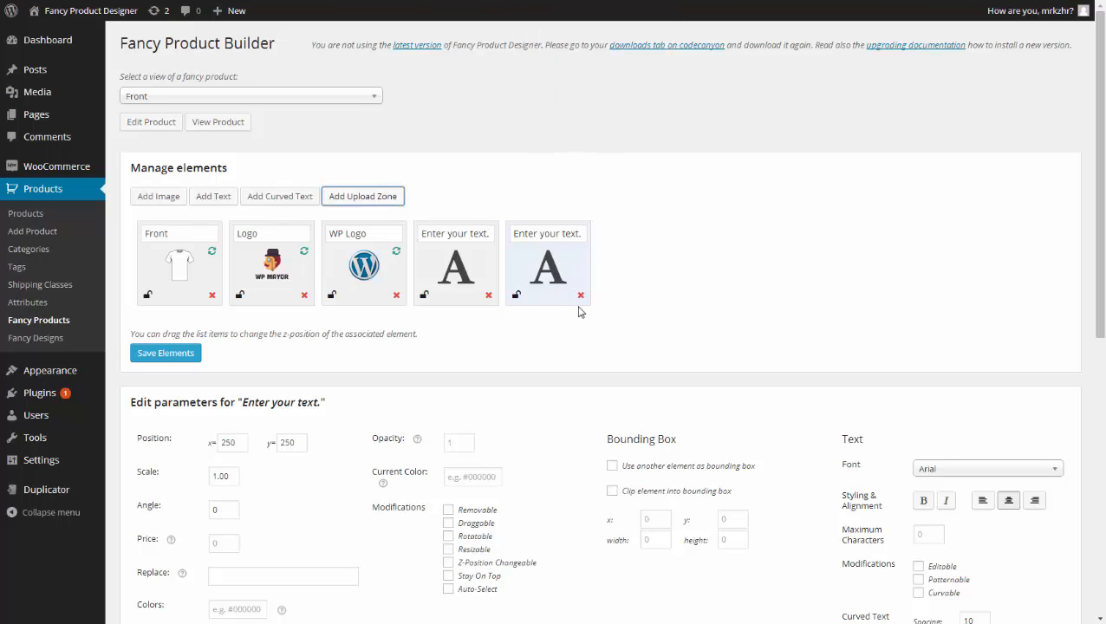
Delete one of the two added text elements from the Front view and confirm the removal.
left_click(488, 295)
left_click(580, 70)
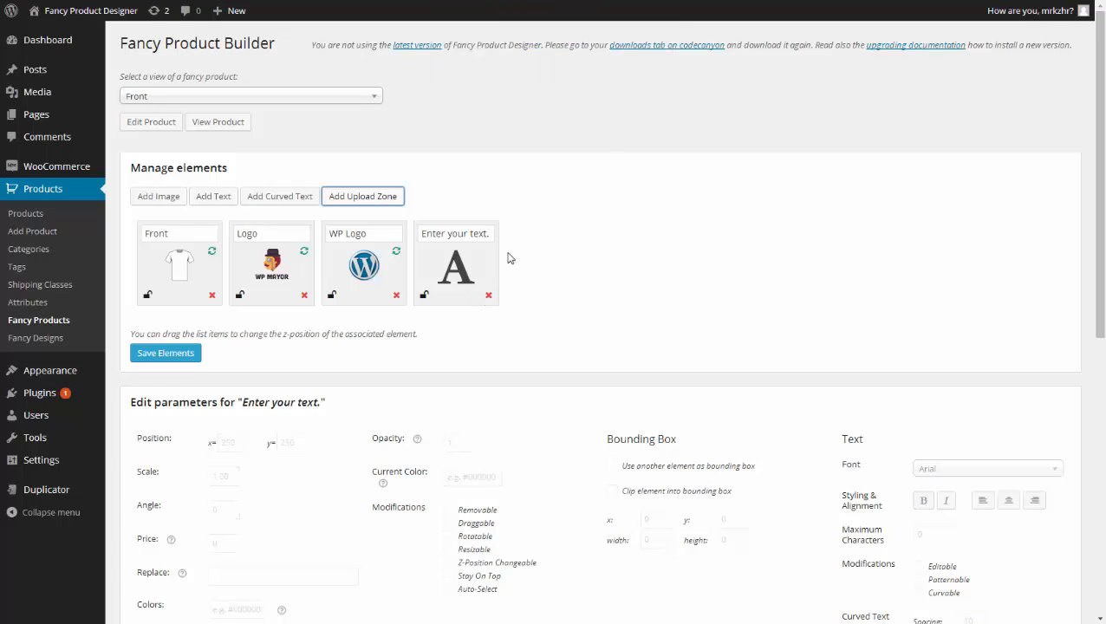
Delete the remaining text element from the Front view and confirm the removal.
left_click(488, 296)
left_click(580, 70)
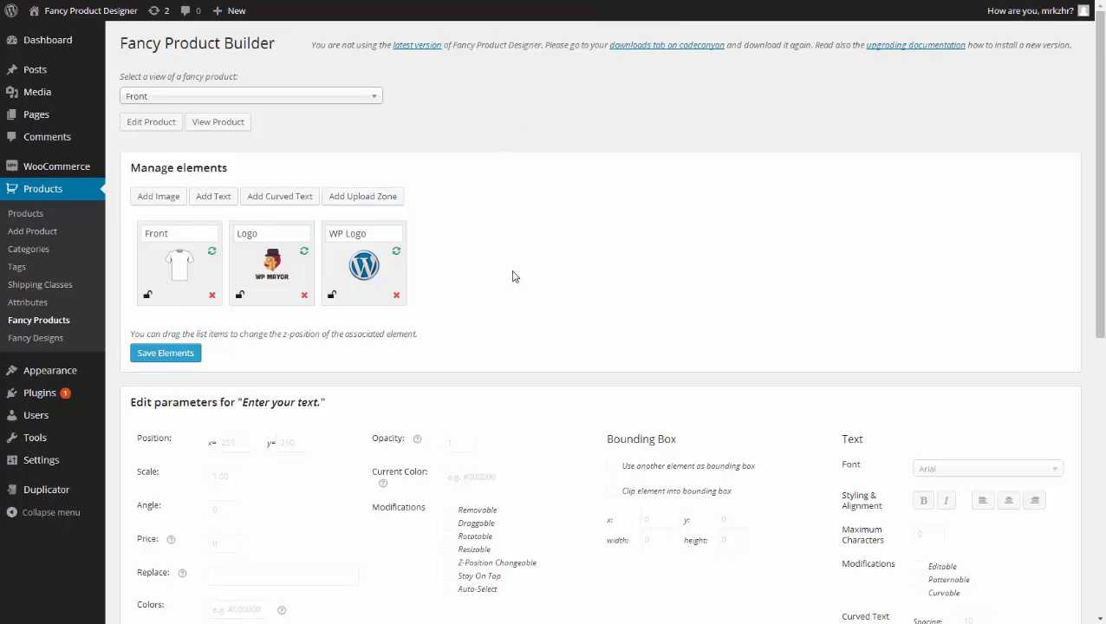
Reposition the two logos on the T-Shirt's product stage, placing Logo at about 249, 299 and WP Logo at about 245, 184.
scroll(523, 274, "down", 3)
scroll(522, 274, "down", 1)
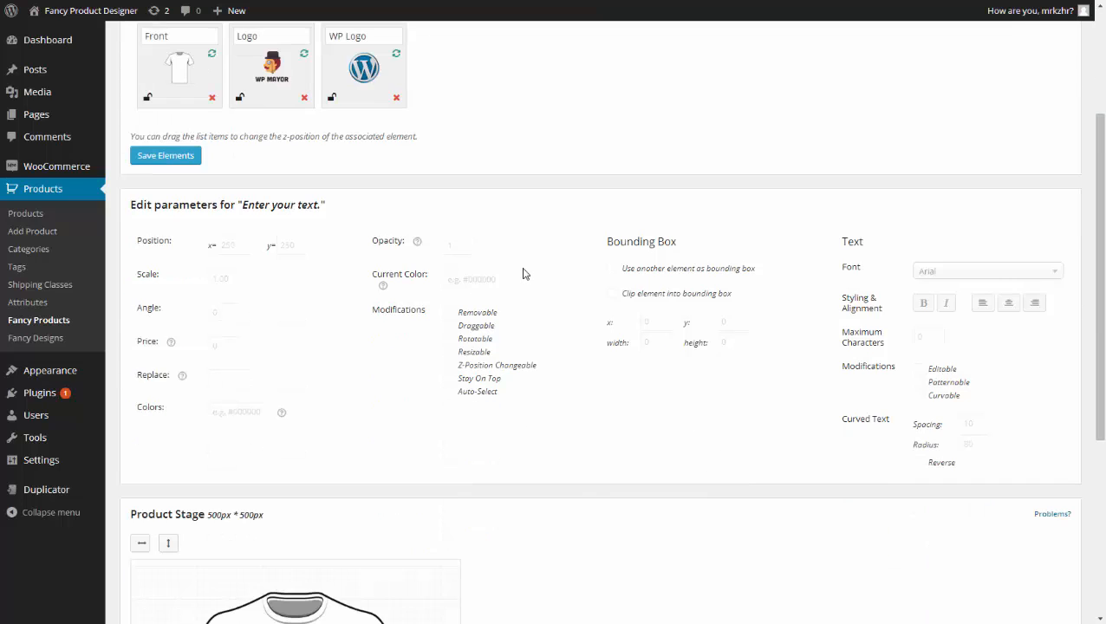
left_click(187, 71)
scroll(257, 317, "down", 3)
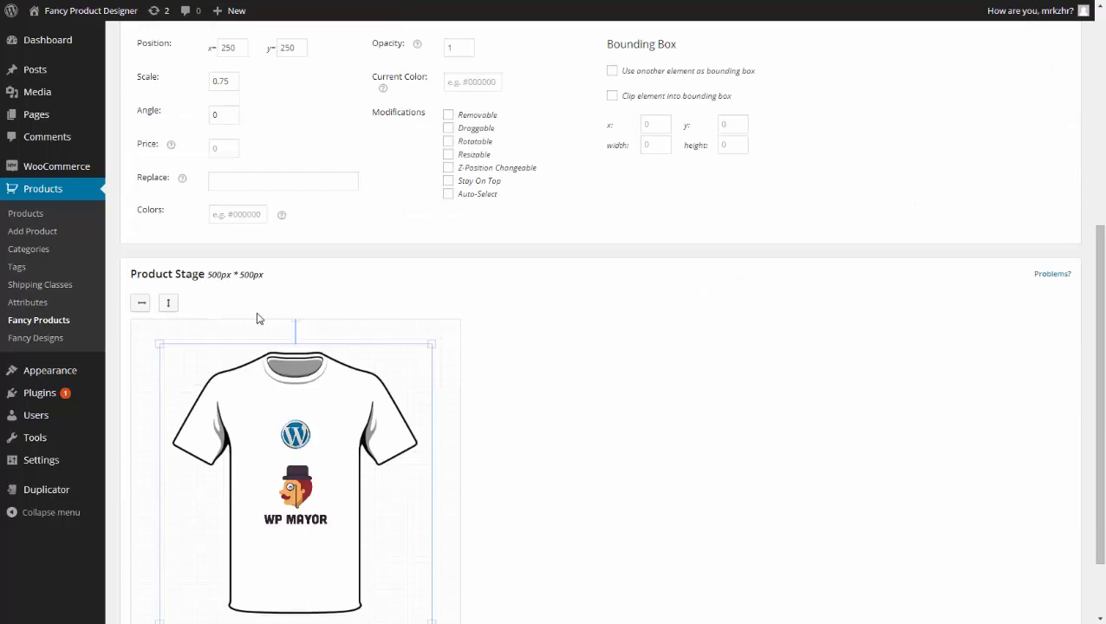
scroll(257, 317, "down", 2)
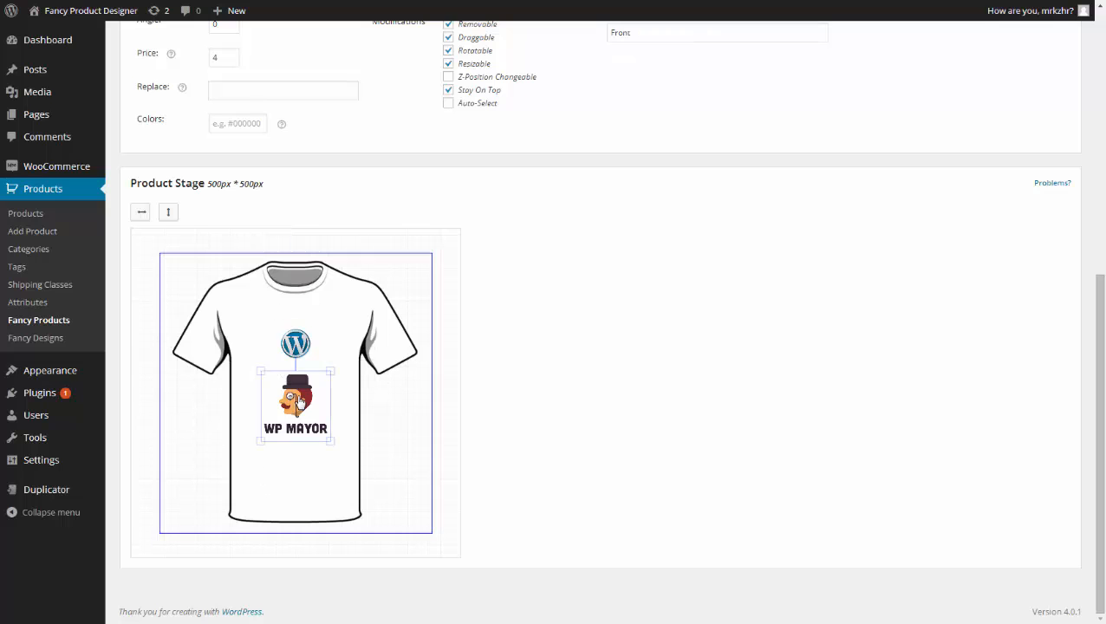
left_click_drag(299, 405, 298, 423)
left_click_drag(295, 343, 292, 349)
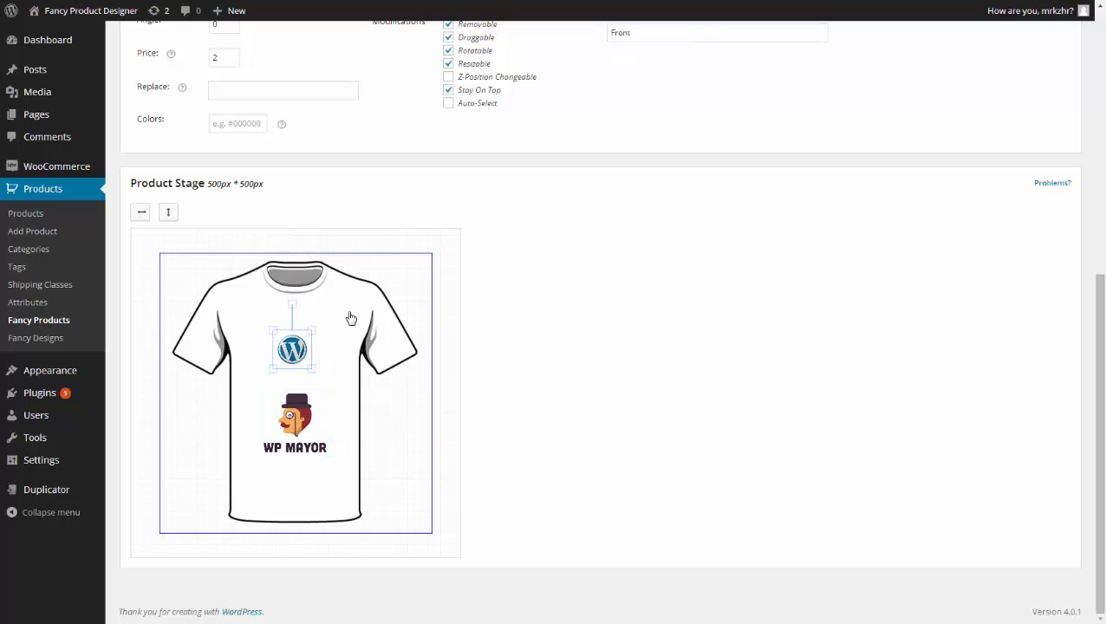
Nudge the shirt image slightly upward on the product stage and set its Y position back to 250.
mouse_move(348, 311)
left_mouse_down()
mouse_move(358, 274)
mouse_move(343, 224)
mouse_move(347, 320)
mouse_move(348, 308)
left_mouse_up()
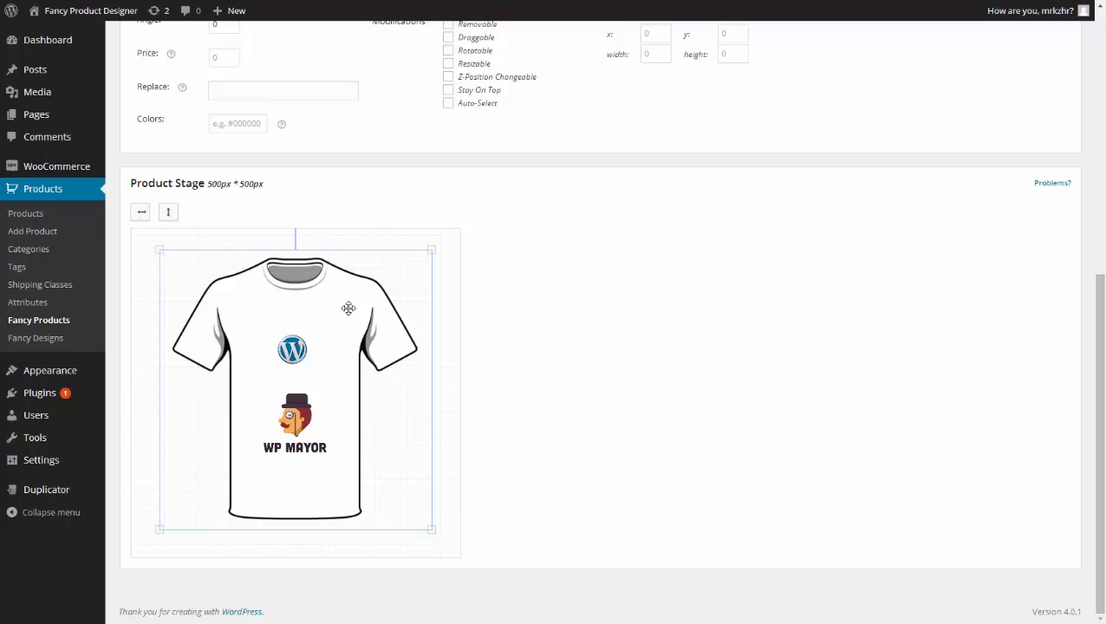
scroll(349, 310, "up", 3)
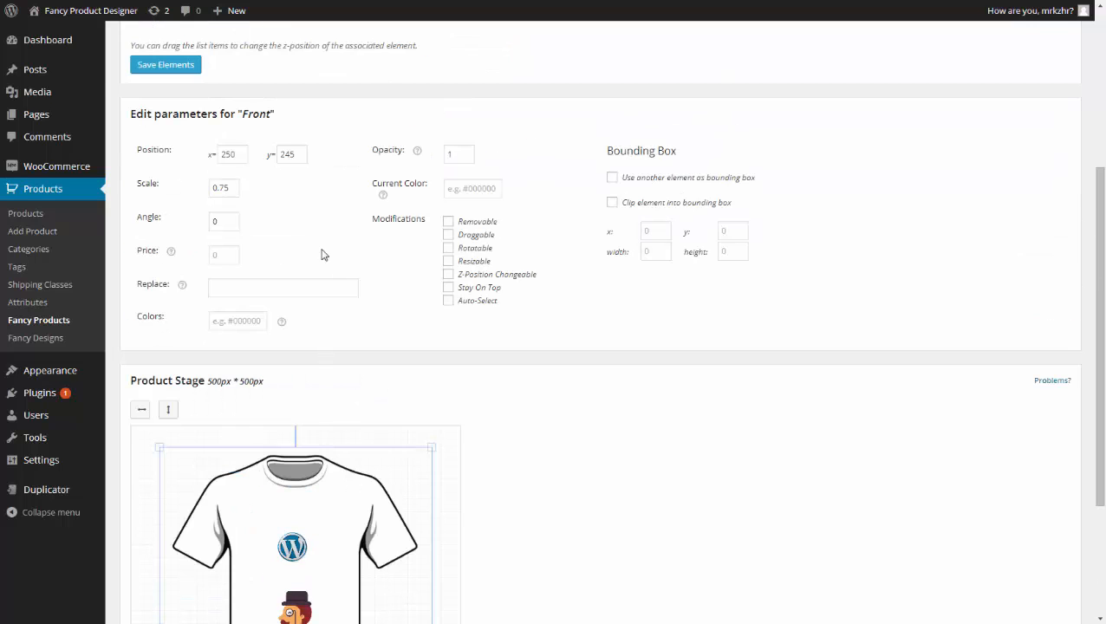
double_click(239, 154)
double_click(295, 154)
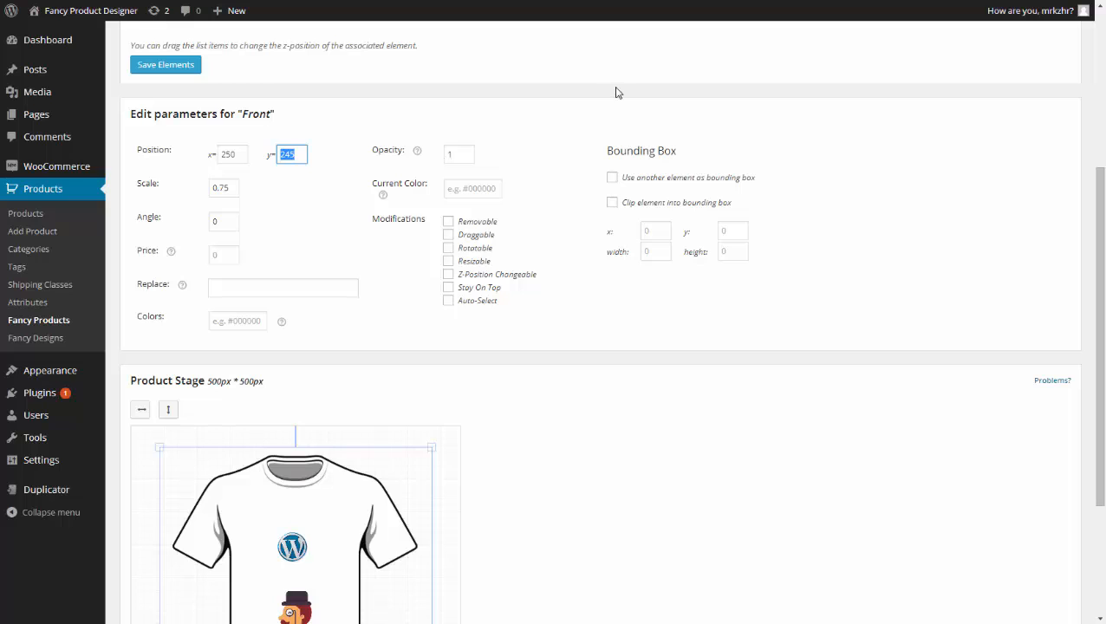
type("25")
left_click(617, 431)
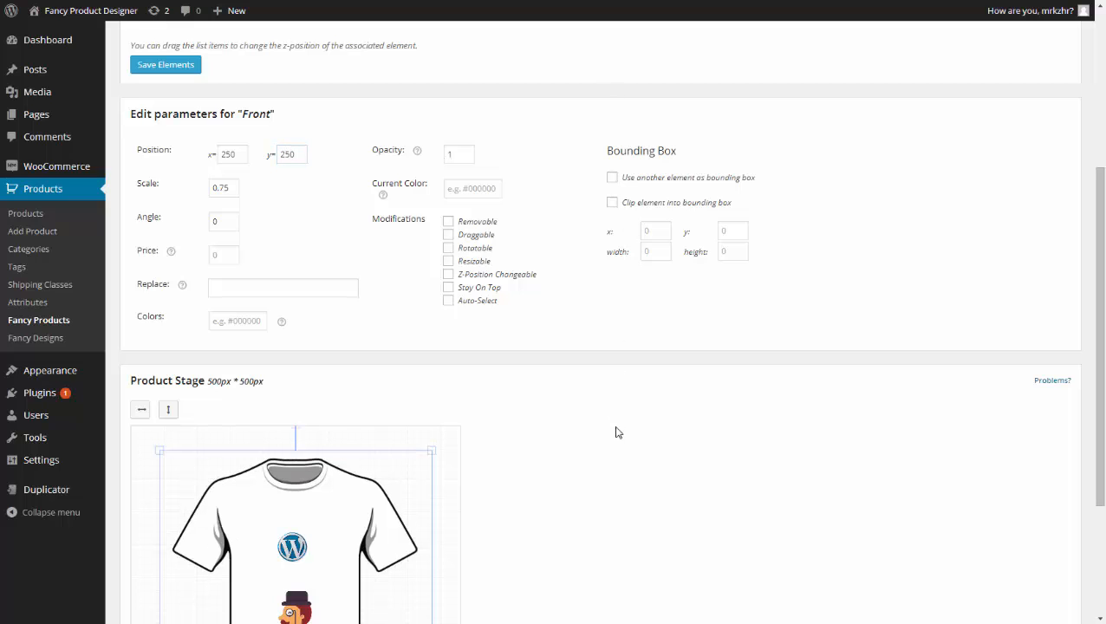
Try a scale of 1 for the Front shirt image and set it back to 0.75.
scroll(531, 416, "down", 1)
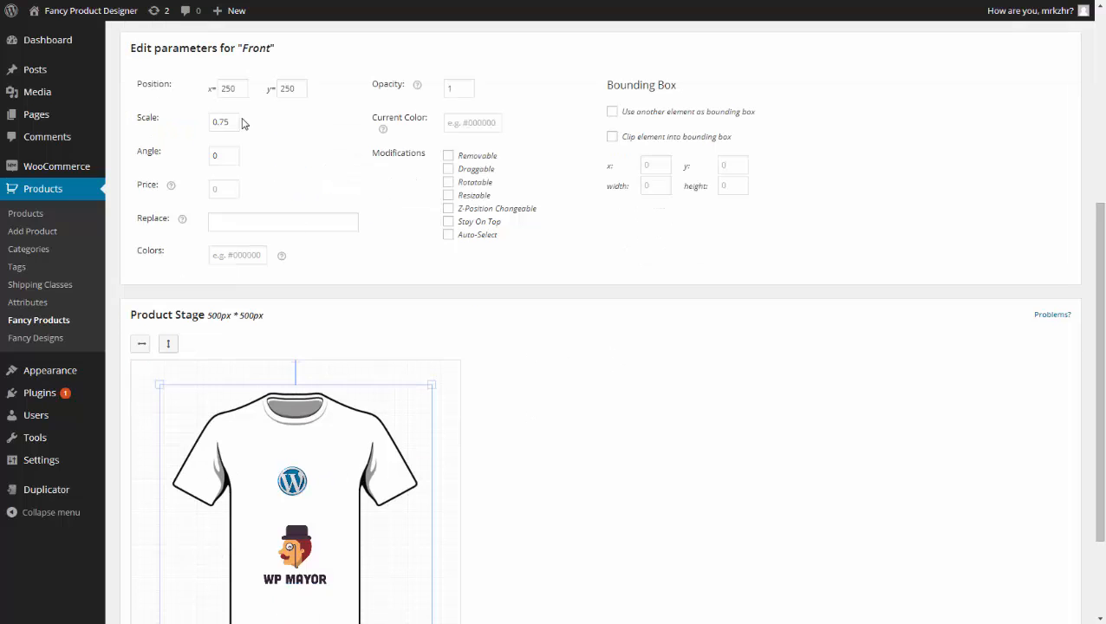
left_click_drag(230, 121, 210, 126)
type("1")
left_click(745, 478)
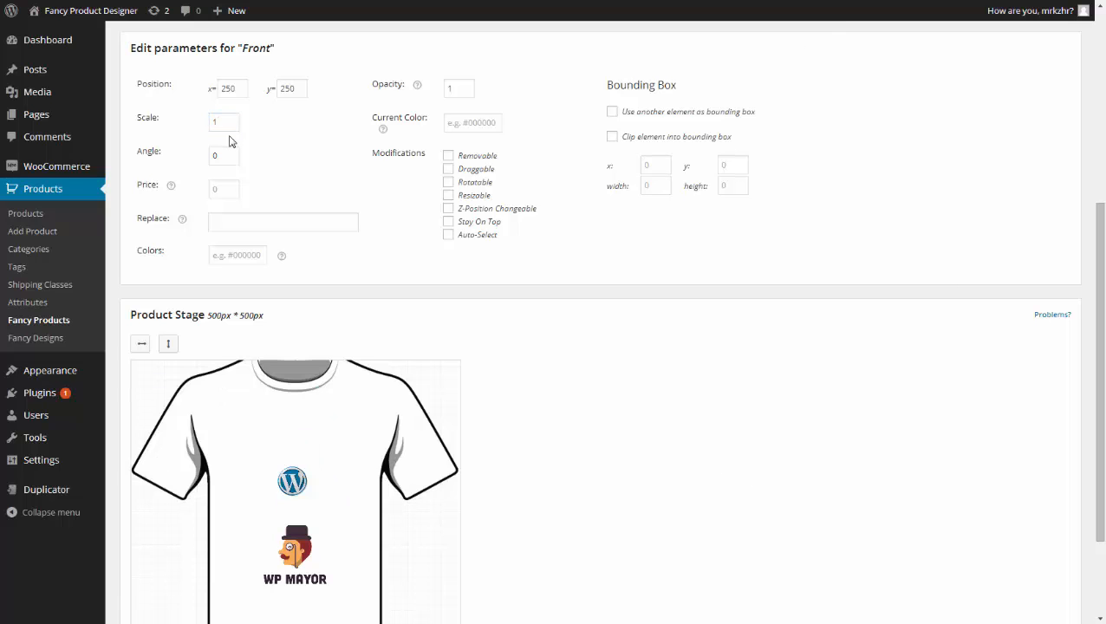
left_click_drag(225, 127, 192, 127)
type("0.75")
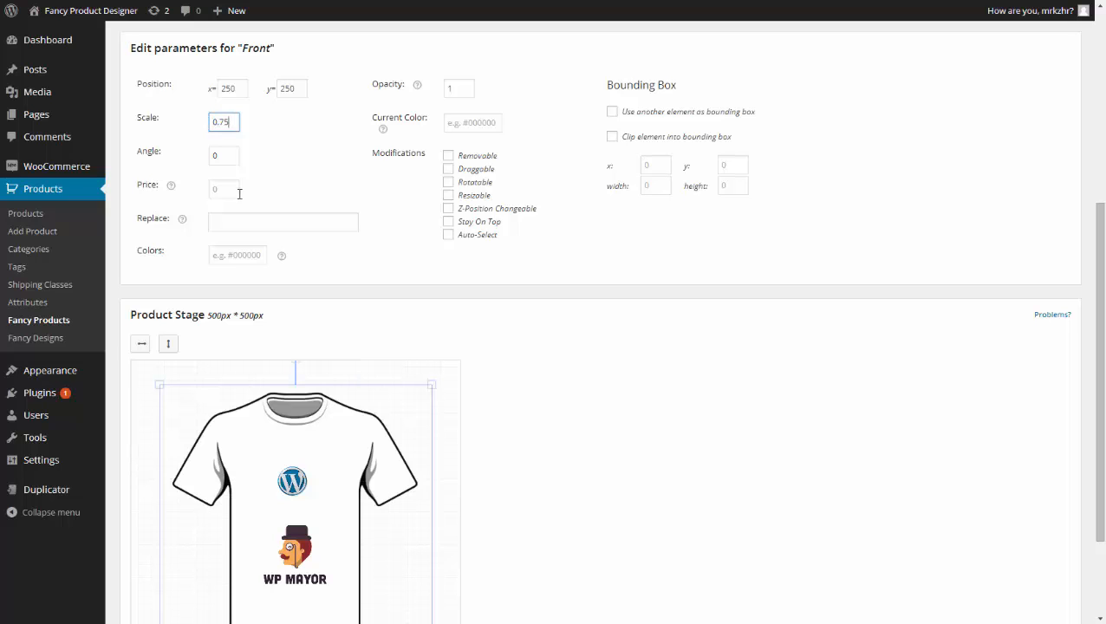
left_click(397, 239)
Review the modification and bounding box options of the Front shirt image.
scroll(497, 275, "down", 1)
scroll(496, 275, "down", 1)
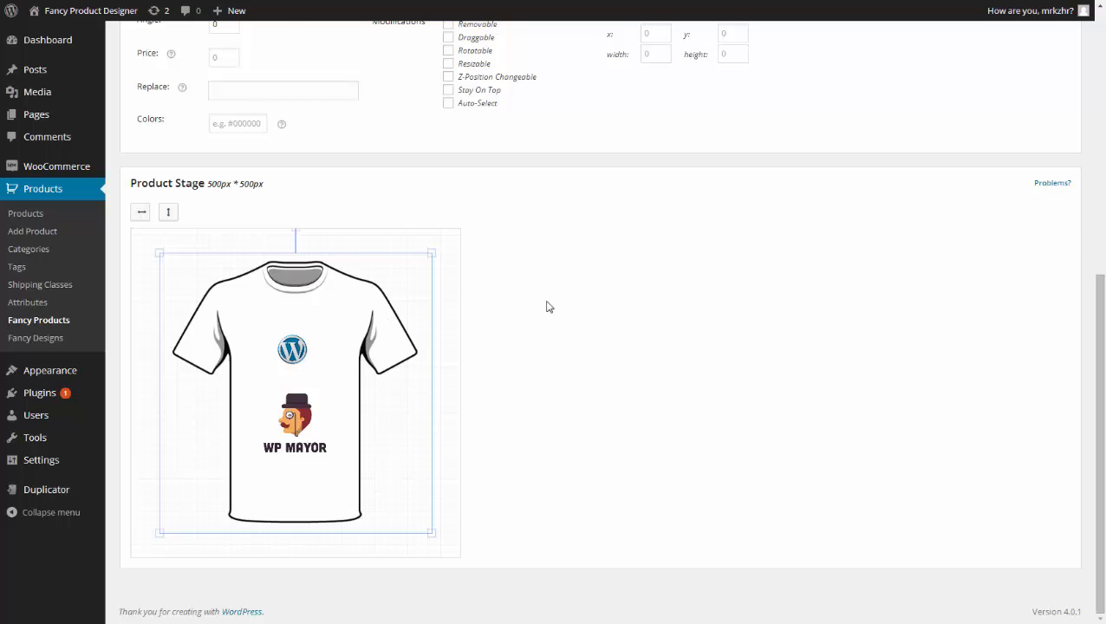
scroll(546, 306, "up", 1)
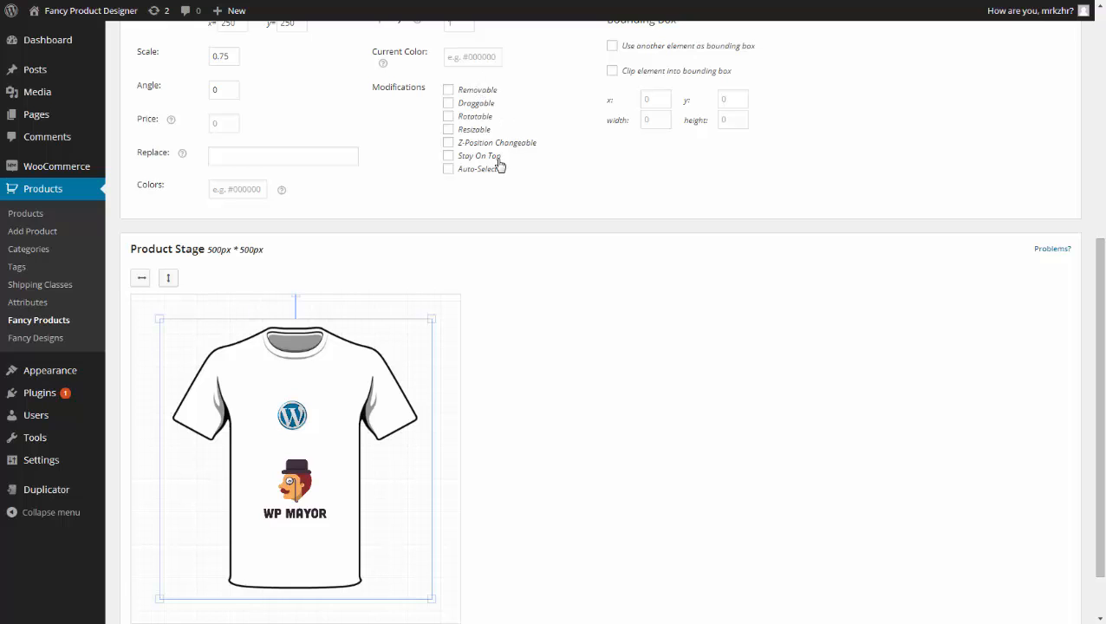
scroll(499, 176, "up", 3)
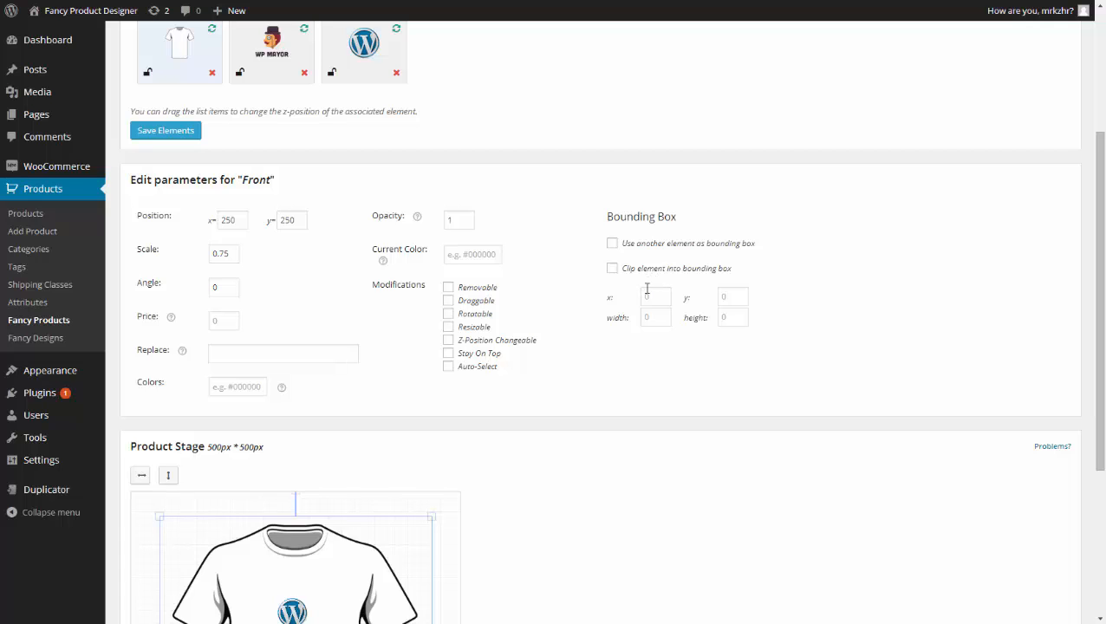
scroll(436, 246, "up", 1)
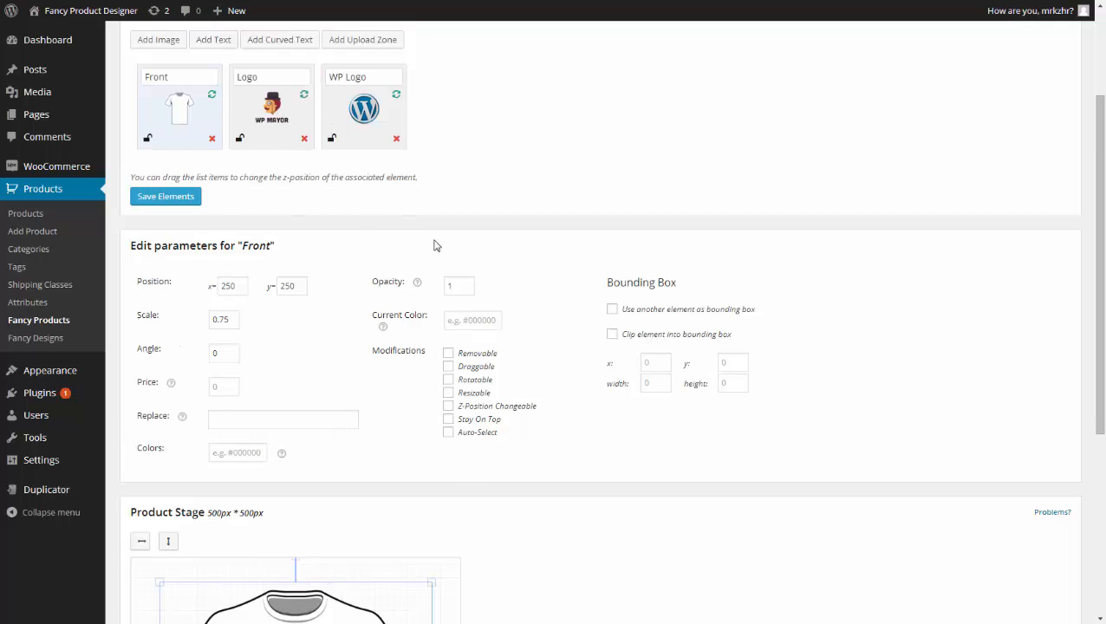
Select the Logo element and examine its price, modifications and the element used as its bounding box.
left_click(280, 115)
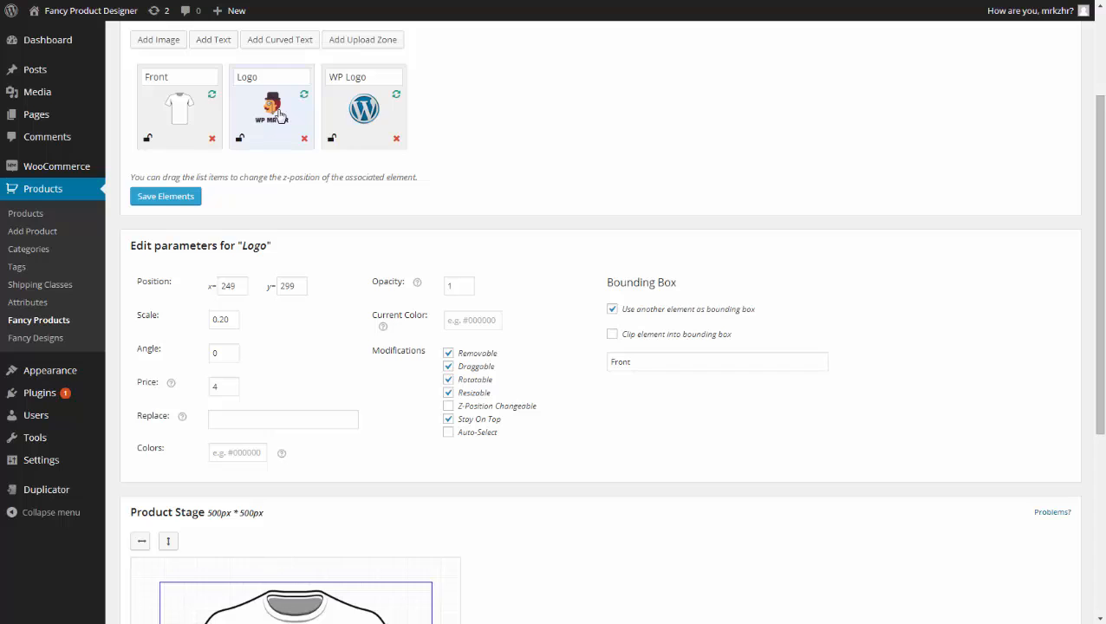
scroll(291, 172, "down", 3)
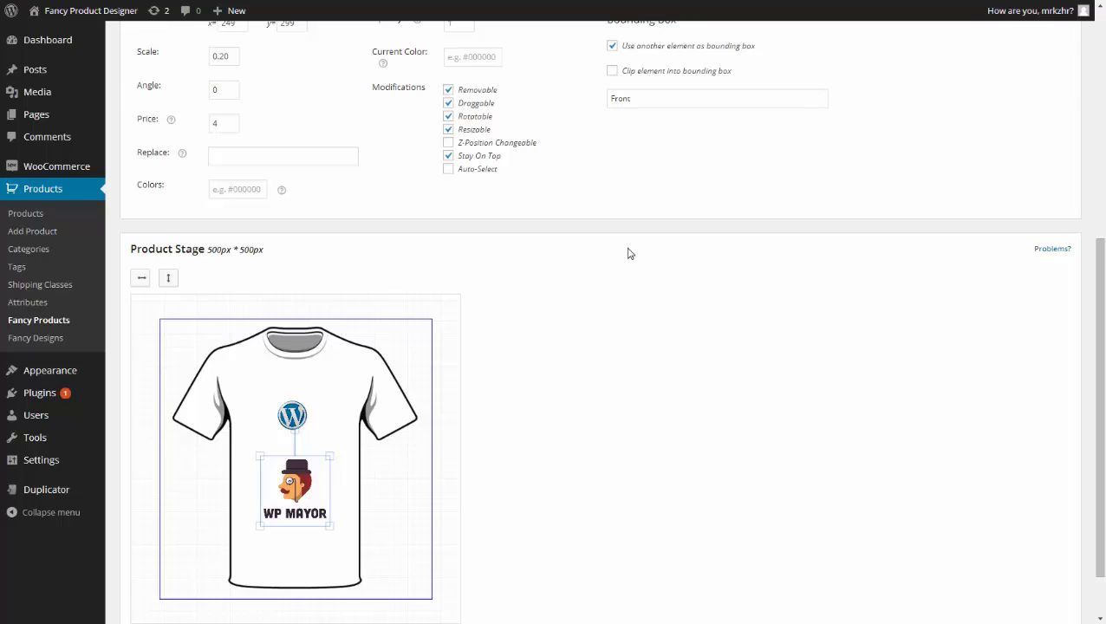
scroll(630, 253, "up", 2)
scroll(630, 253, "down", 1)
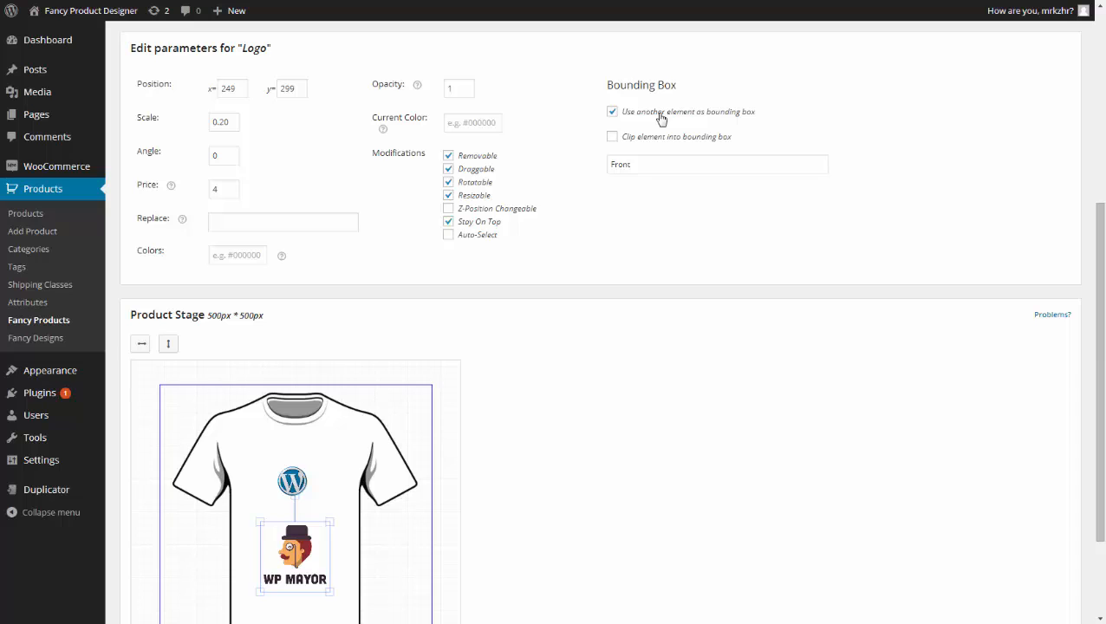
left_click(648, 167)
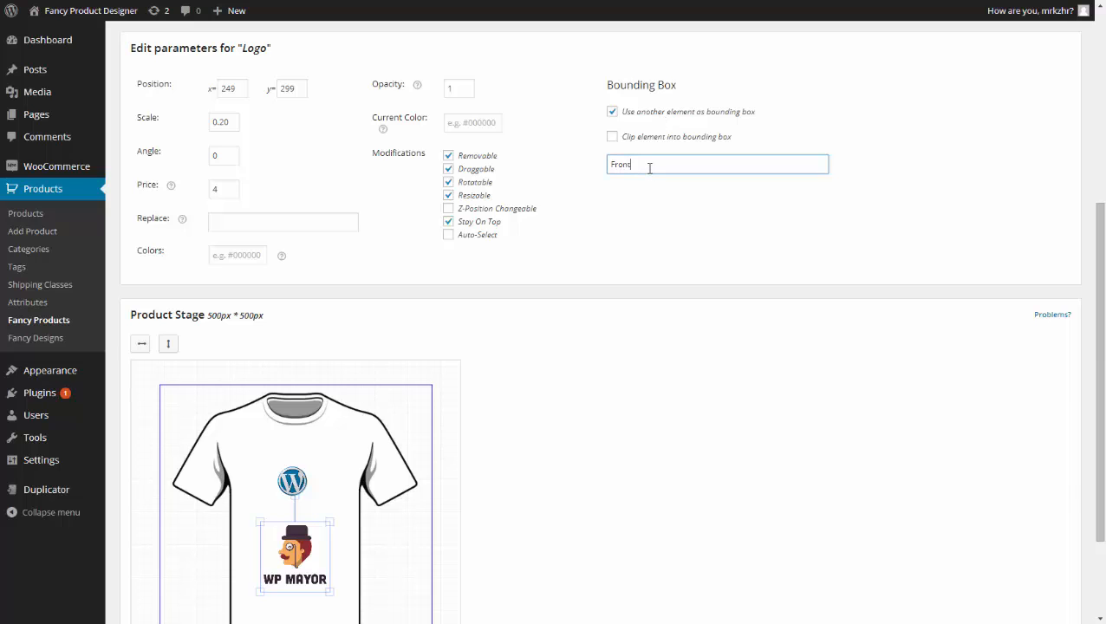
left_click(639, 221)
scroll(327, 447, "down", 1)
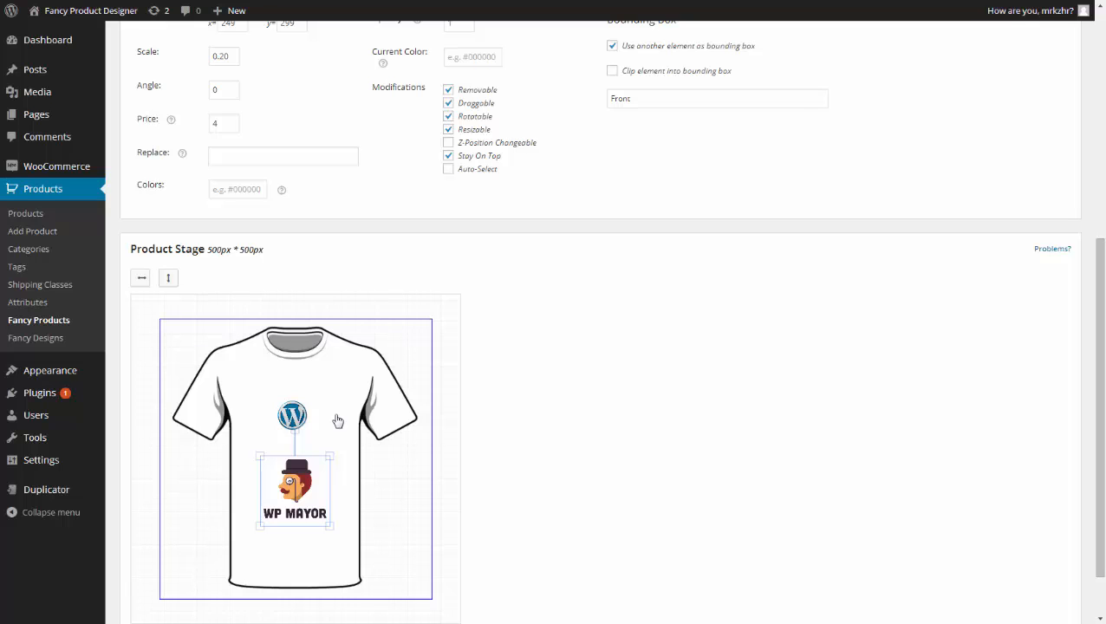
Select the WP Logo element and review its parameters.
scroll(337, 420, "up", 5)
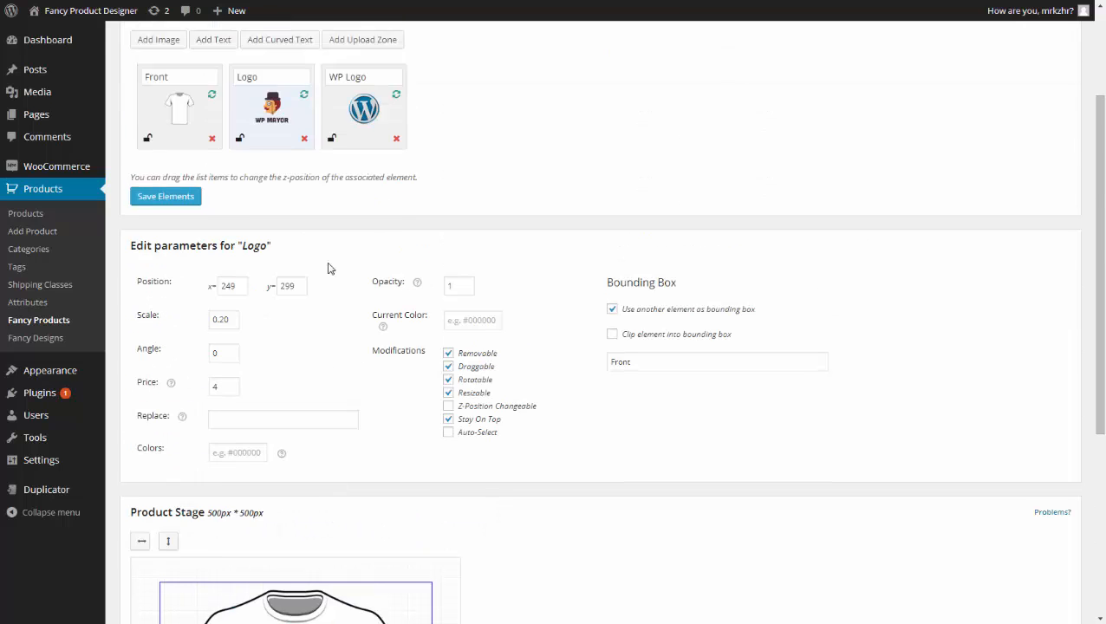
left_click(355, 170)
scroll(363, 328, "down", 6)
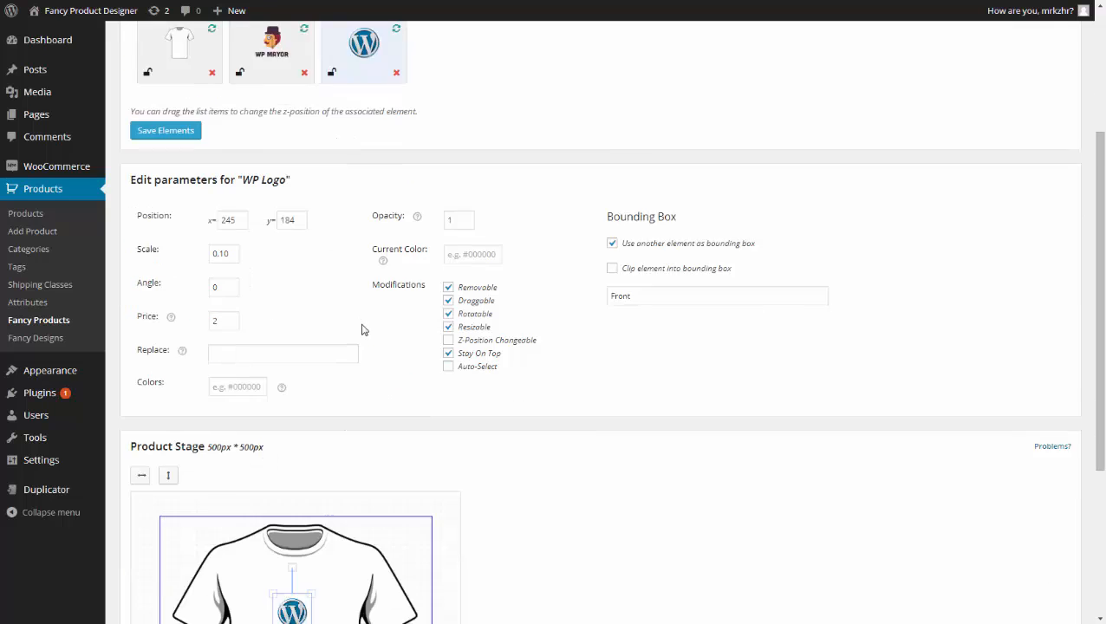
scroll(364, 331, "up", 1)
scroll(364, 330, "up", 7)
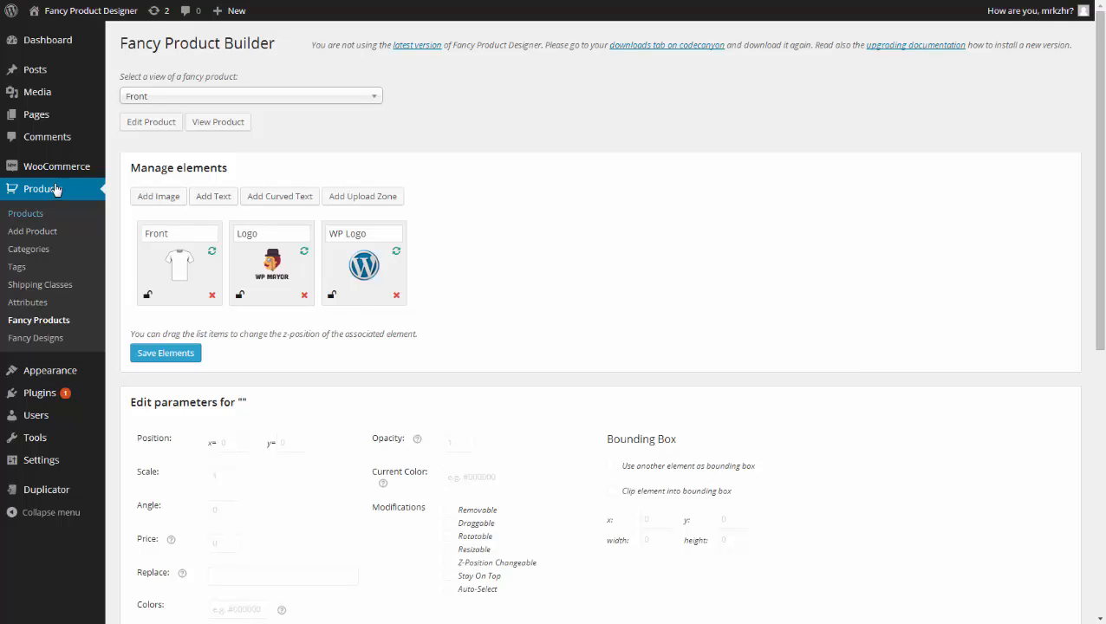
Open the Fancy Designs management page and show the designs in the T-Shirt category.
left_click(37, 341)
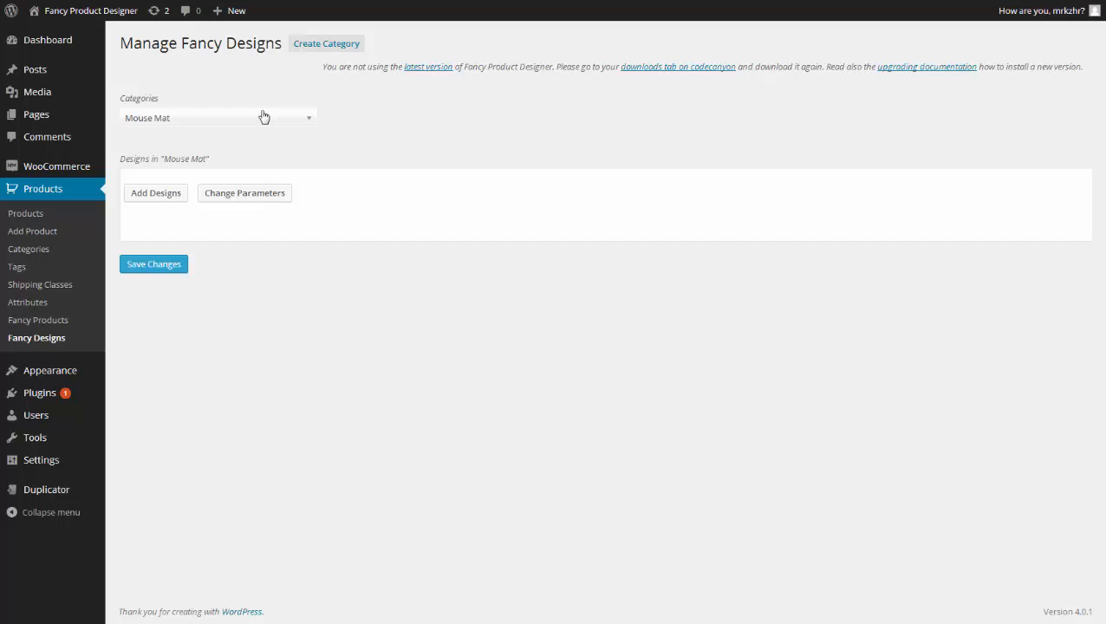
left_click(261, 117)
left_click(238, 176)
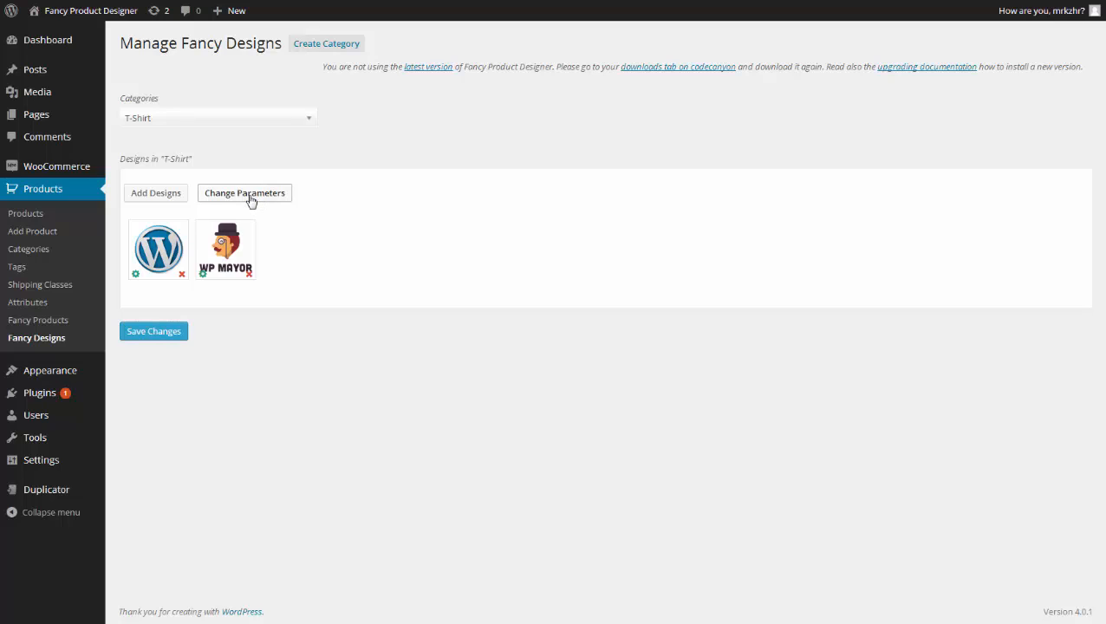
Open the parameters of the WP Mayor design, review all the options and cancel without changes.
left_click(203, 275)
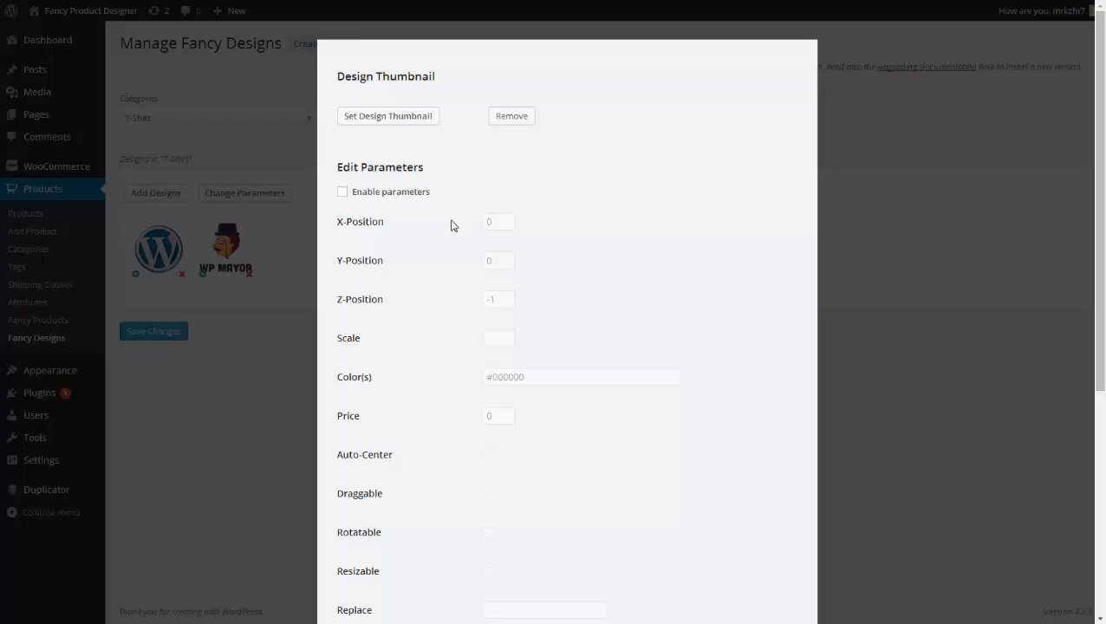
scroll(450, 225, "down", 5)
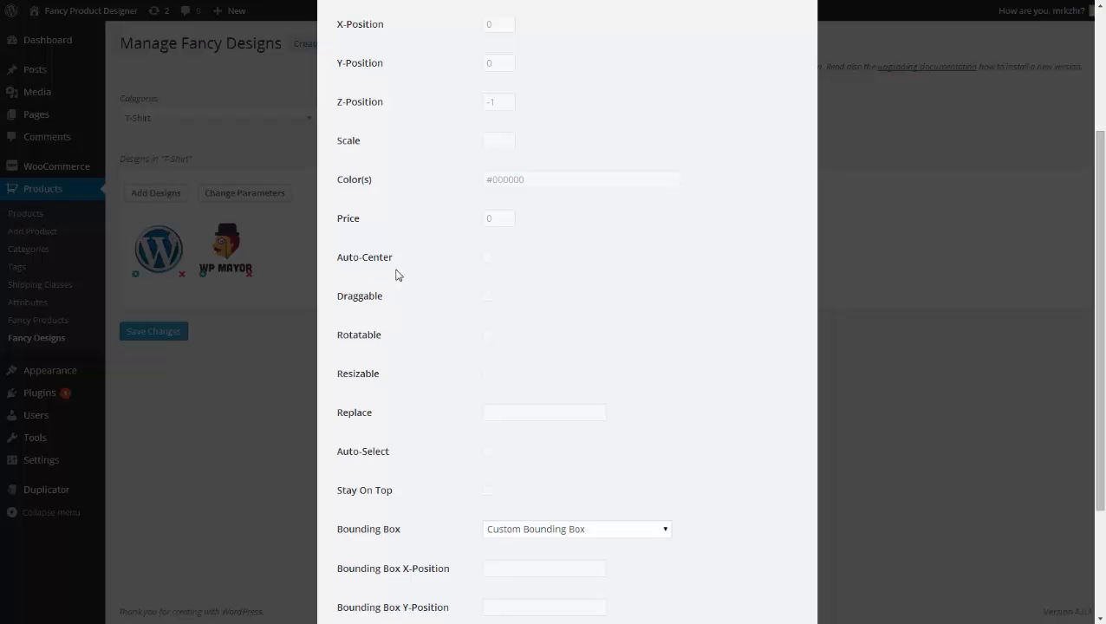
scroll(415, 356, "down", 1)
scroll(418, 352, "down", 2)
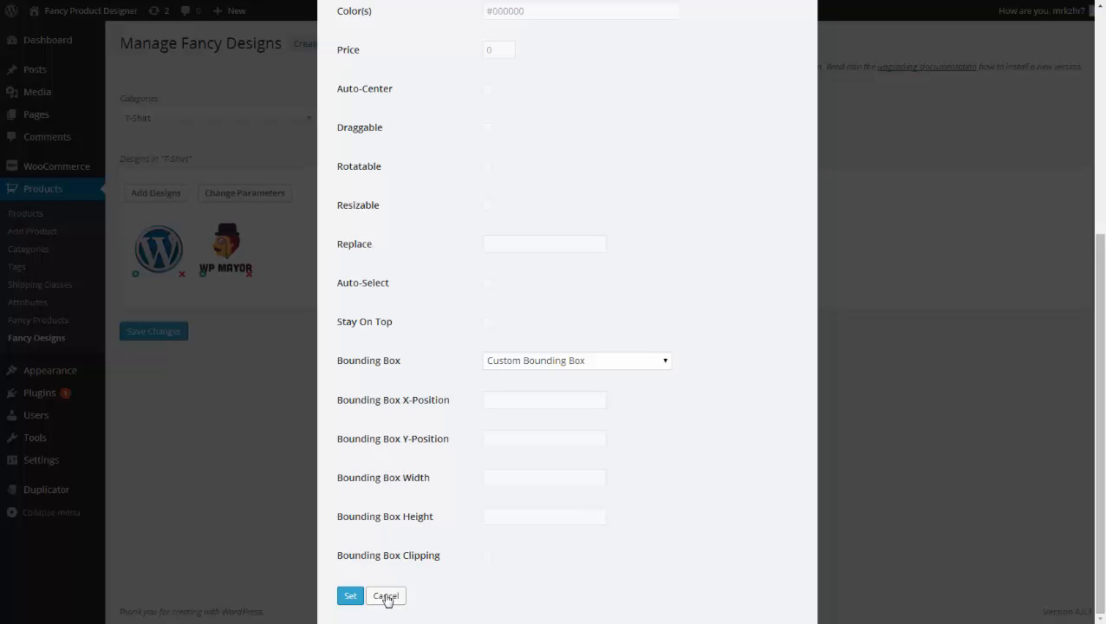
left_click(386, 596)
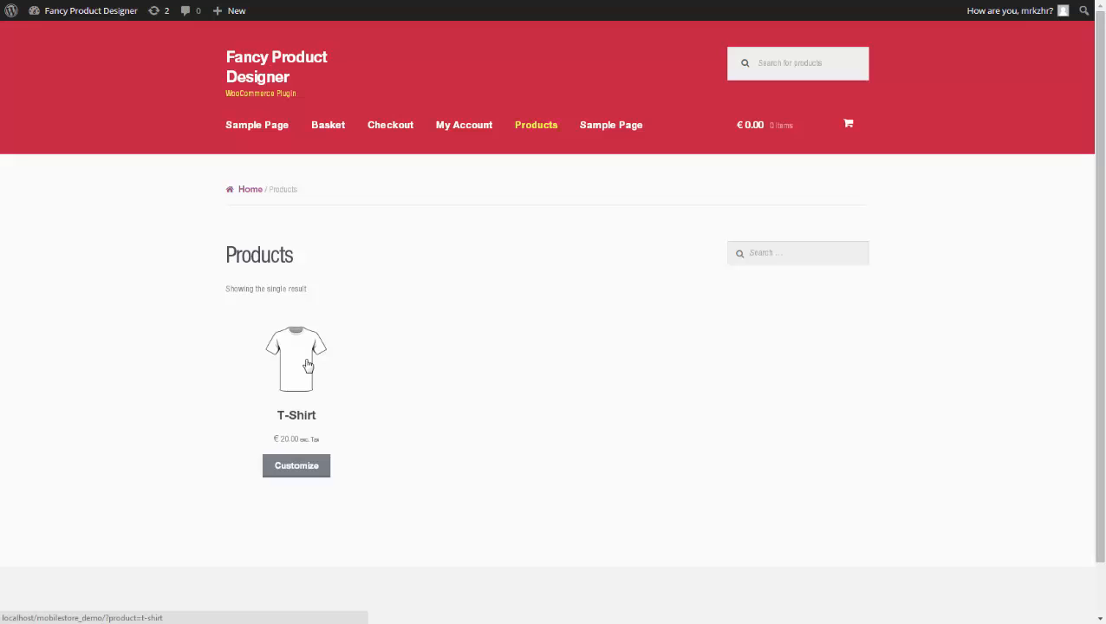
Open the T-Shirt product on the storefront, start customizing it and show the Edit Elements section of the designer.
left_click(295, 467)
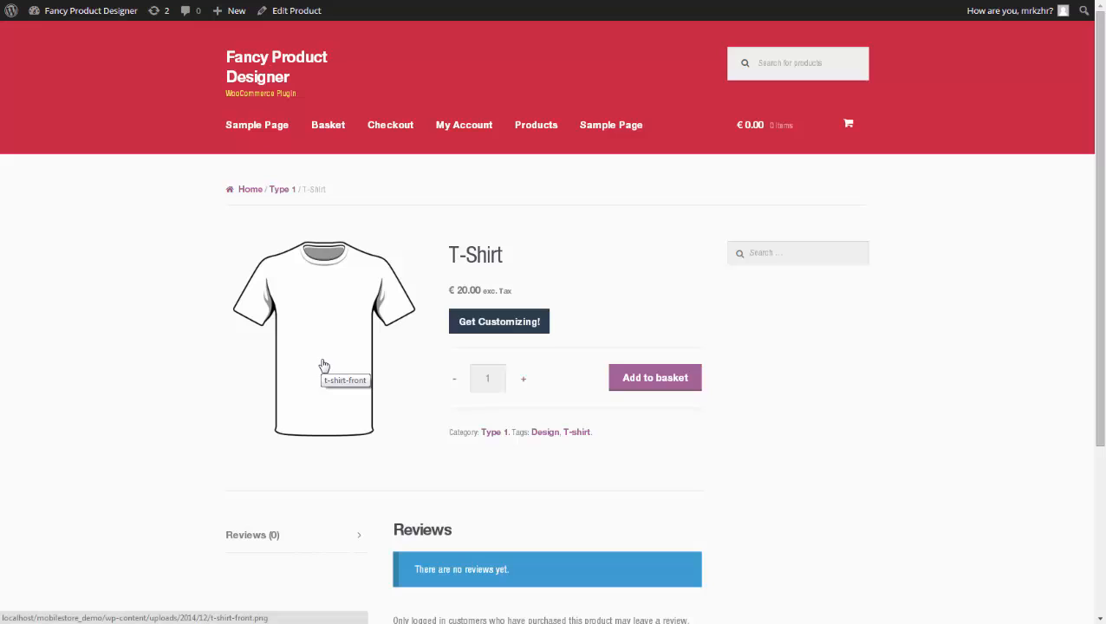
left_click(507, 325)
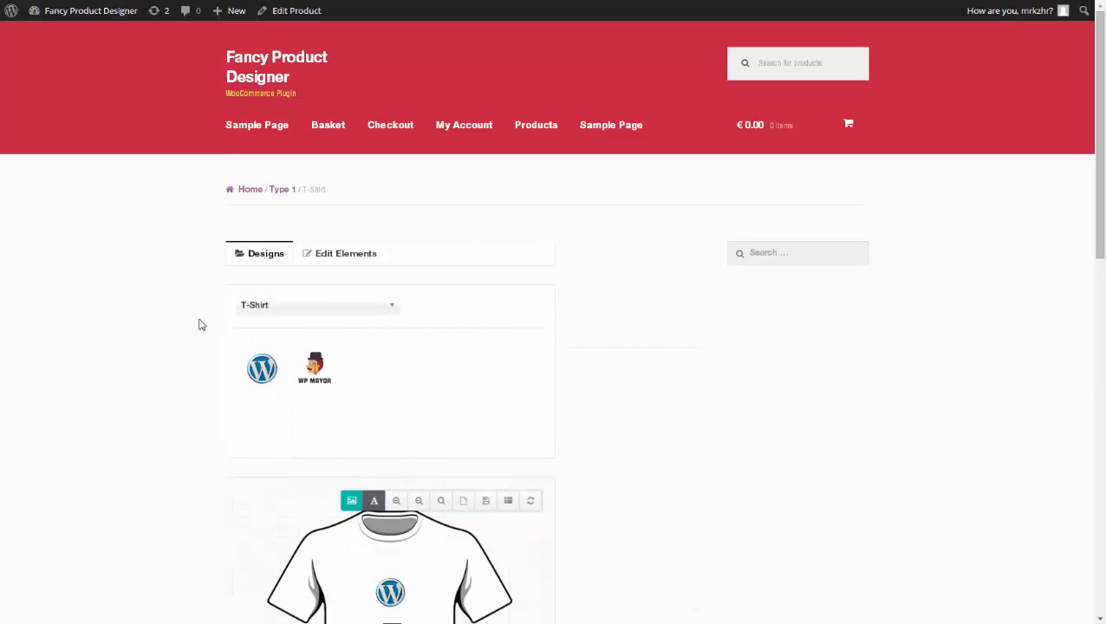
scroll(196, 325, "down", 2)
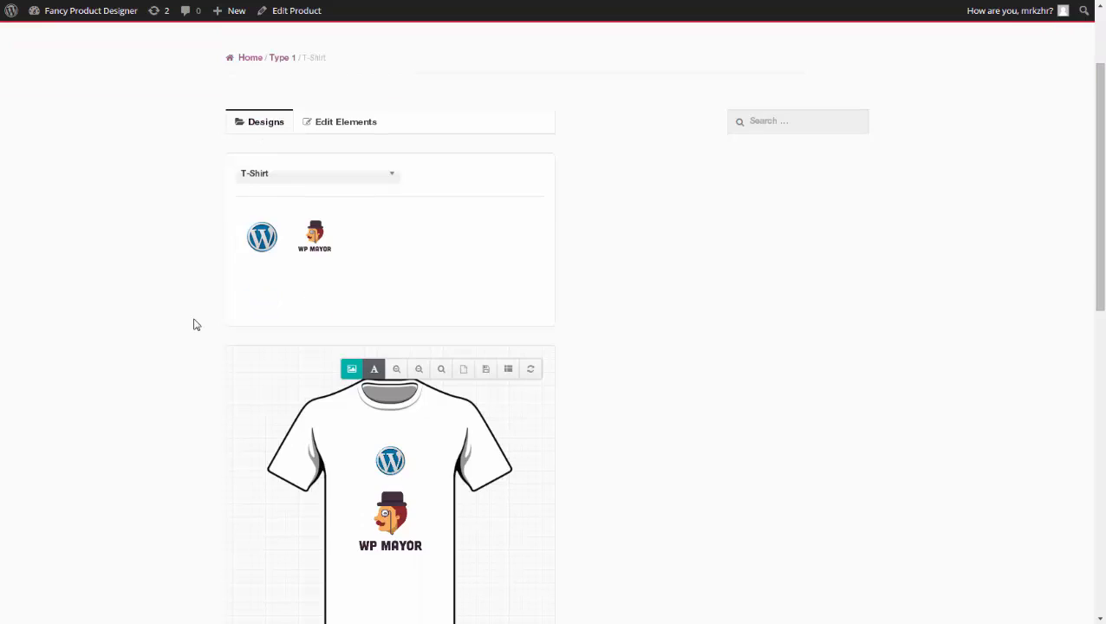
scroll(196, 325, "down", 1)
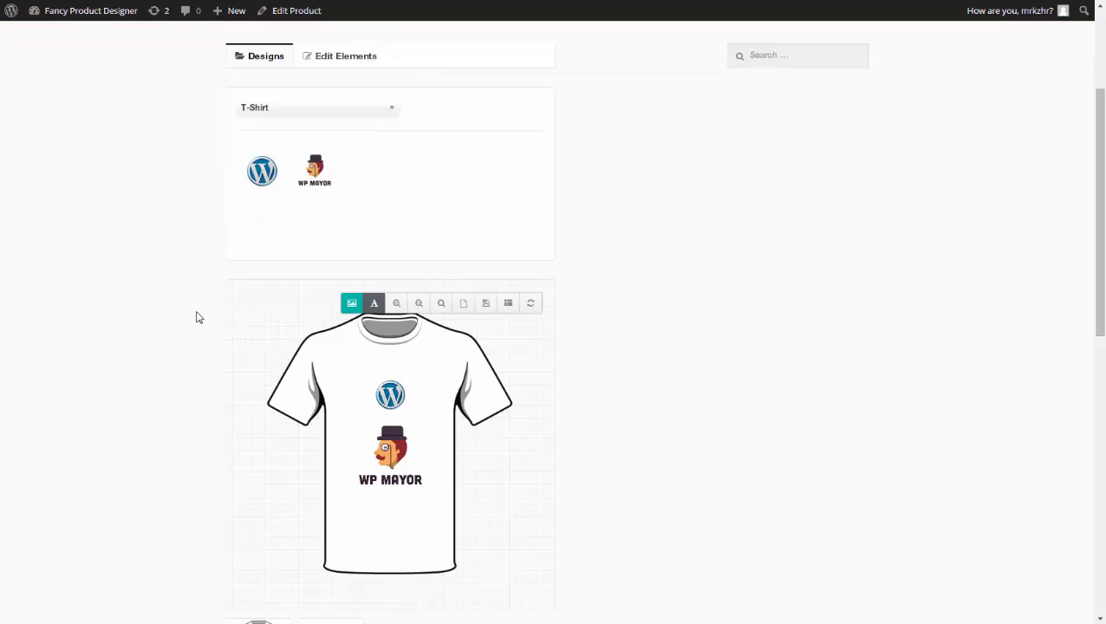
left_click(361, 59)
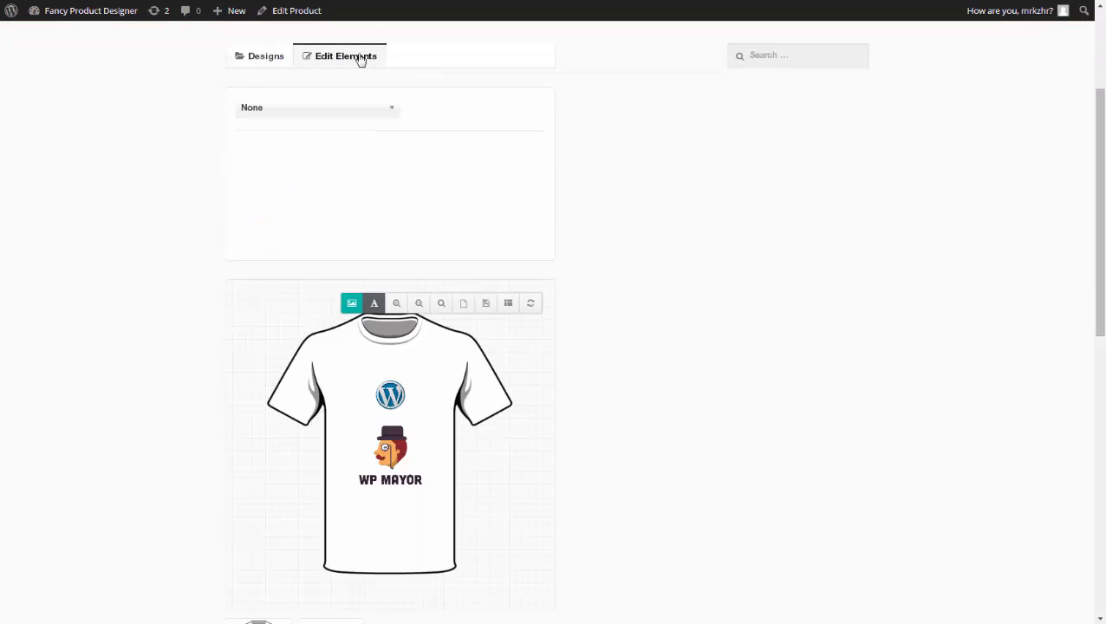
Show the Designs section, switch the shirt to its back view and return to the front view.
left_click(265, 57)
scroll(207, 234, "down", 2)
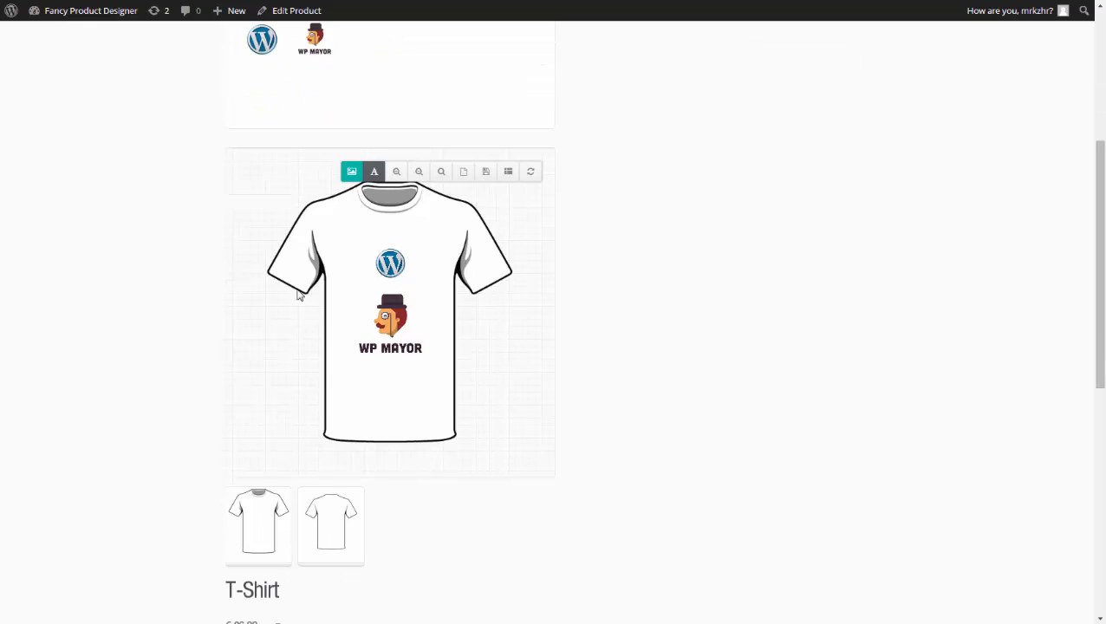
scroll(321, 370, "down", 1)
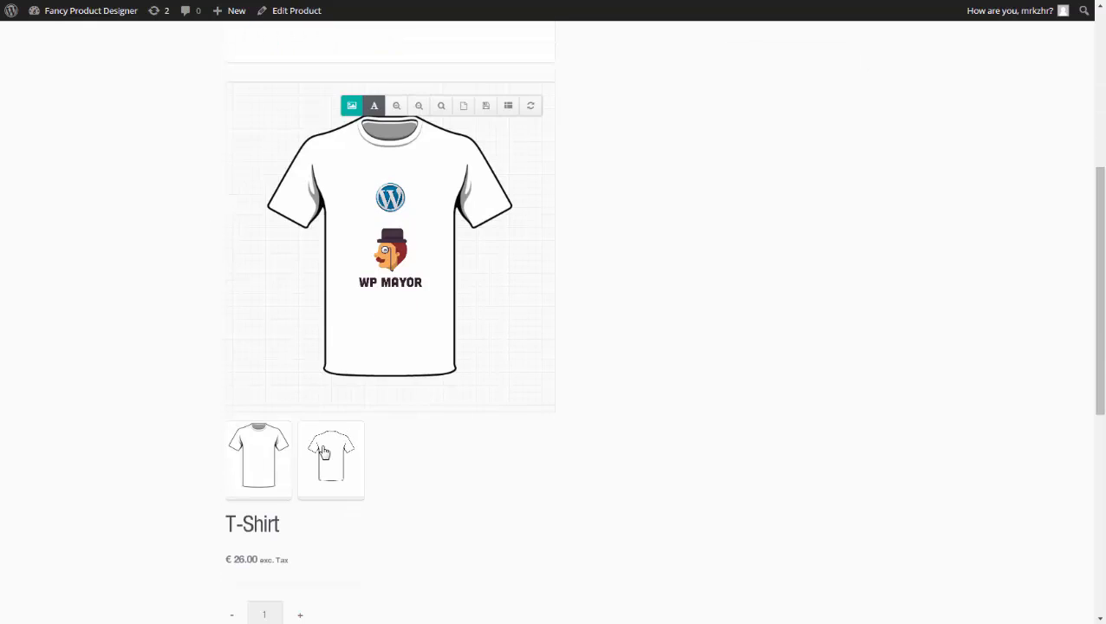
left_click(264, 466)
left_click(329, 470)
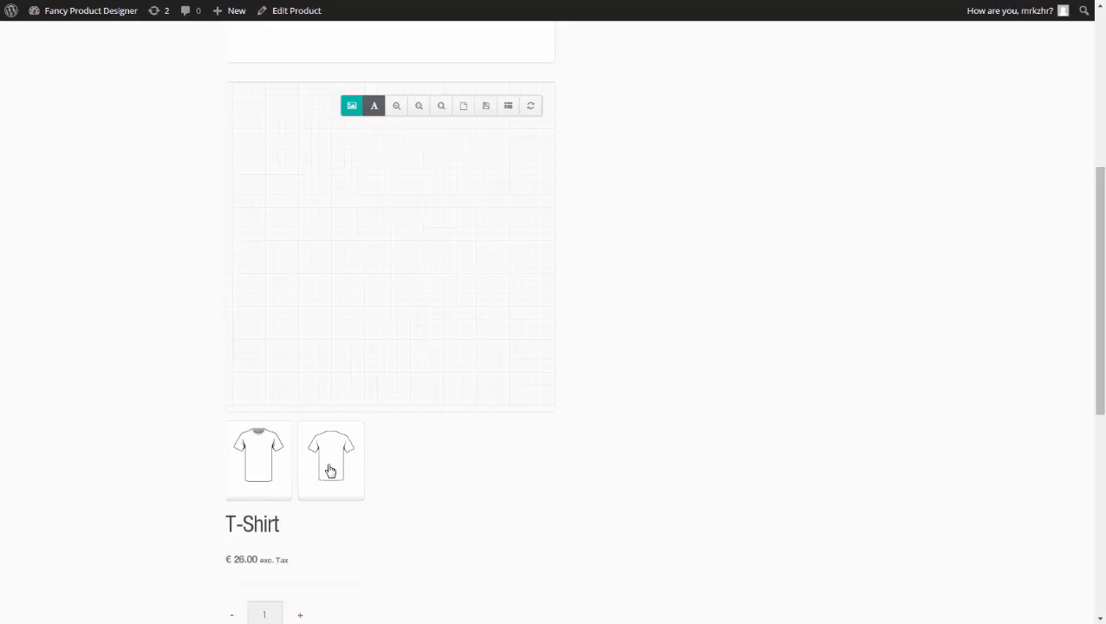
left_click(245, 472)
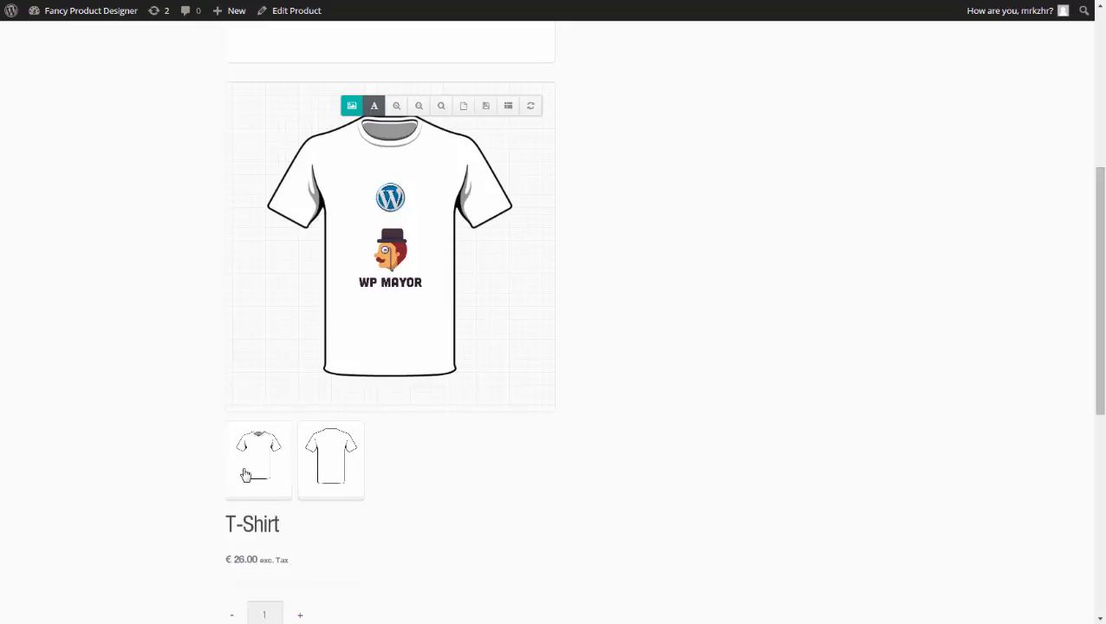
Choose the T-Shirt category of the available designs.
scroll(152, 373, "up", 3)
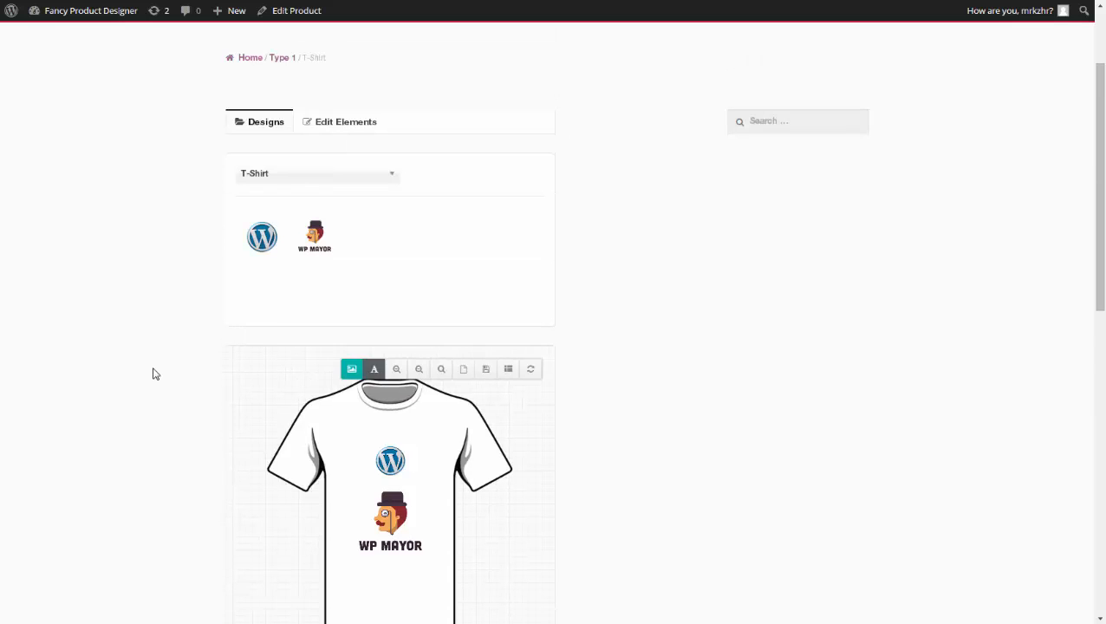
left_click(272, 177)
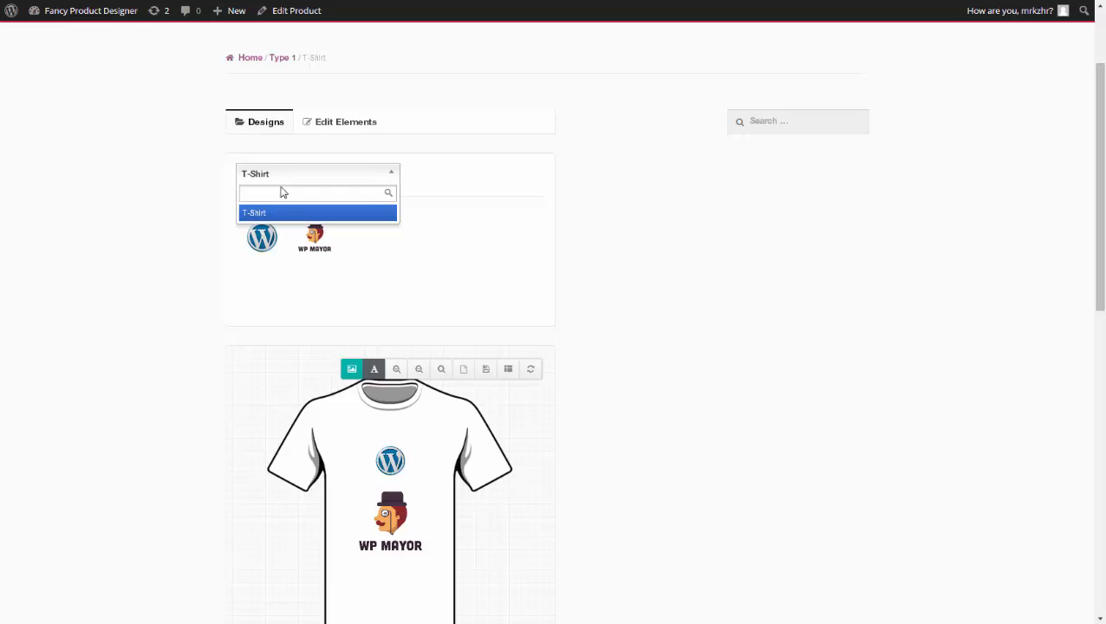
left_click(282, 215)
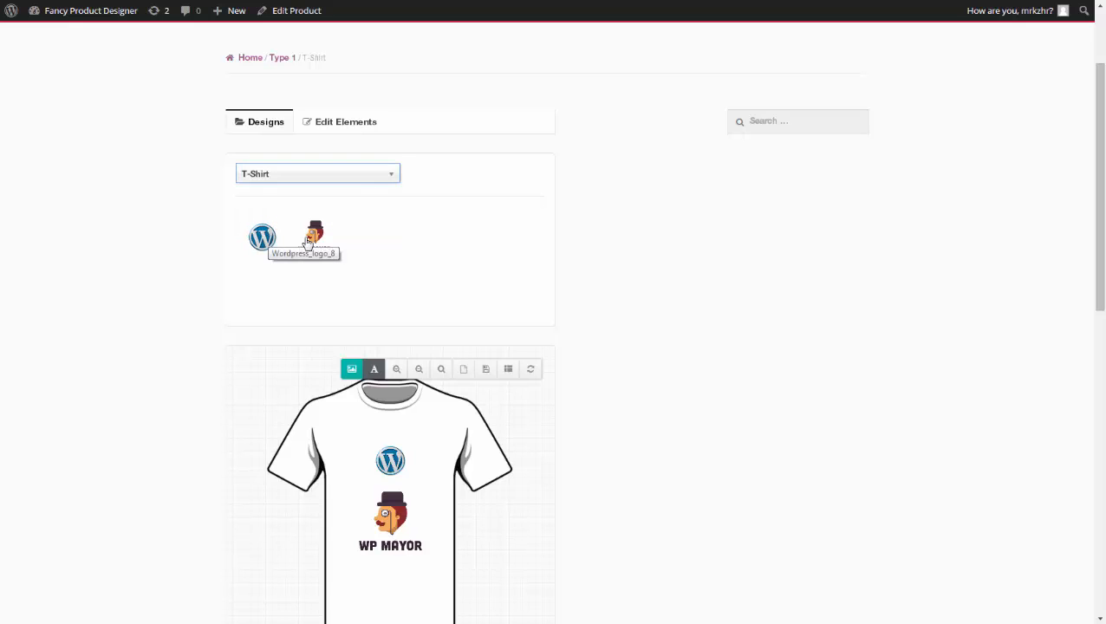
Select the Logo element for editing, center it vertically and remove it from the shirt.
left_click(322, 130)
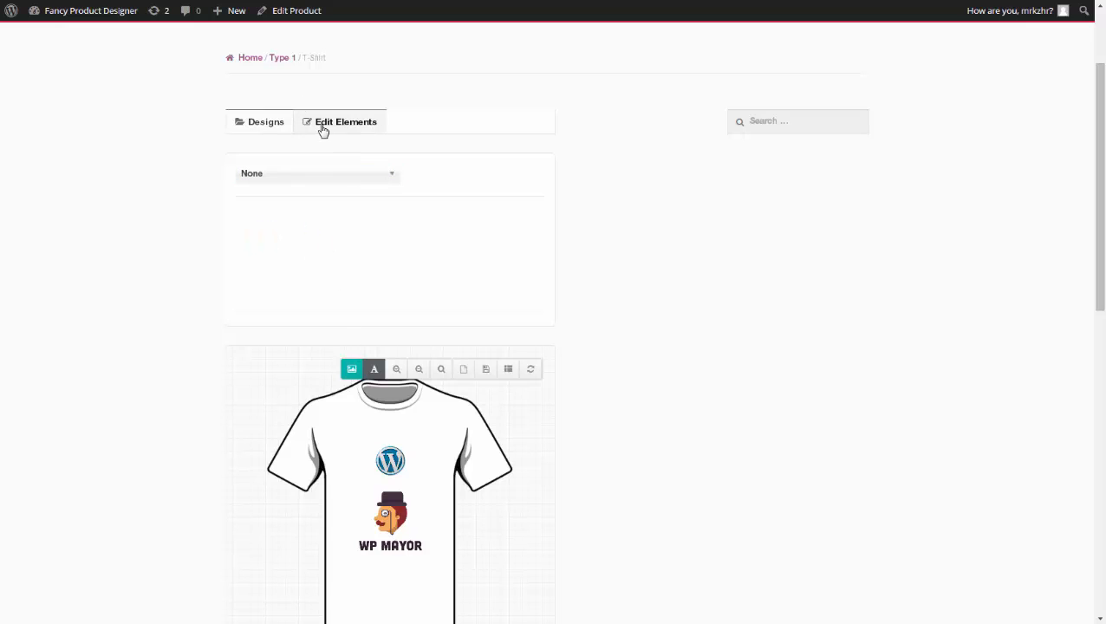
left_click(302, 178)
left_click(289, 230)
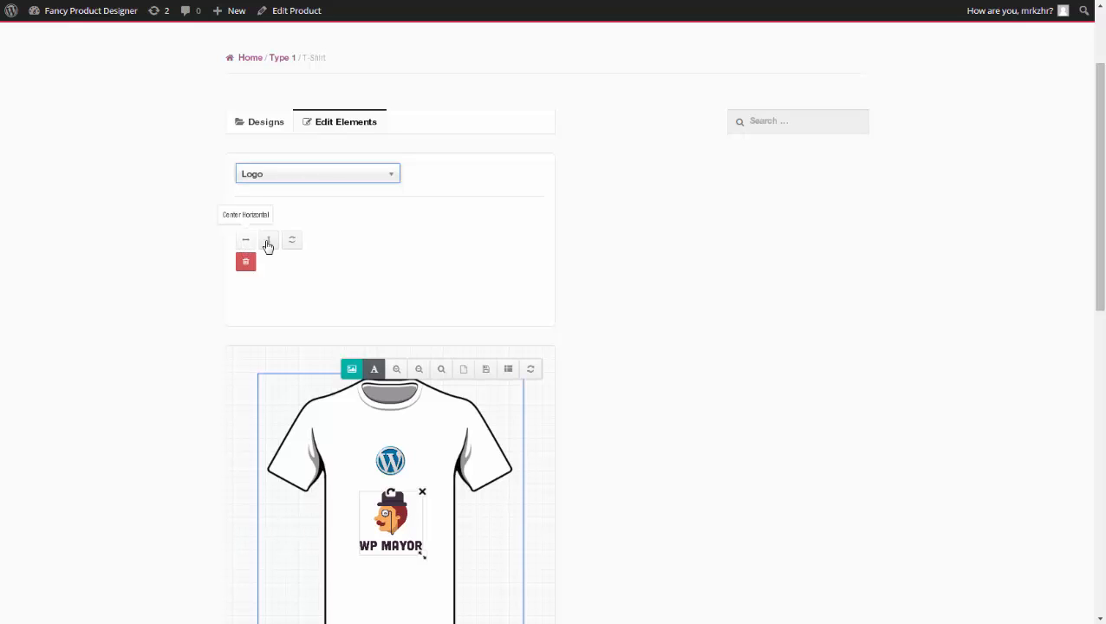
left_click(274, 244)
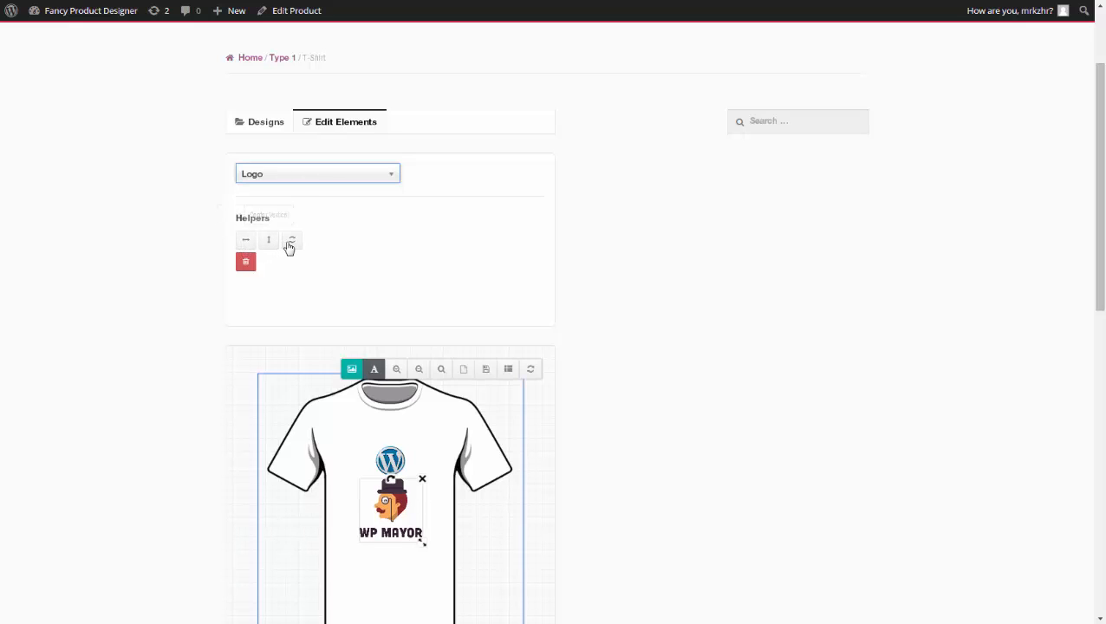
left_click(246, 263)
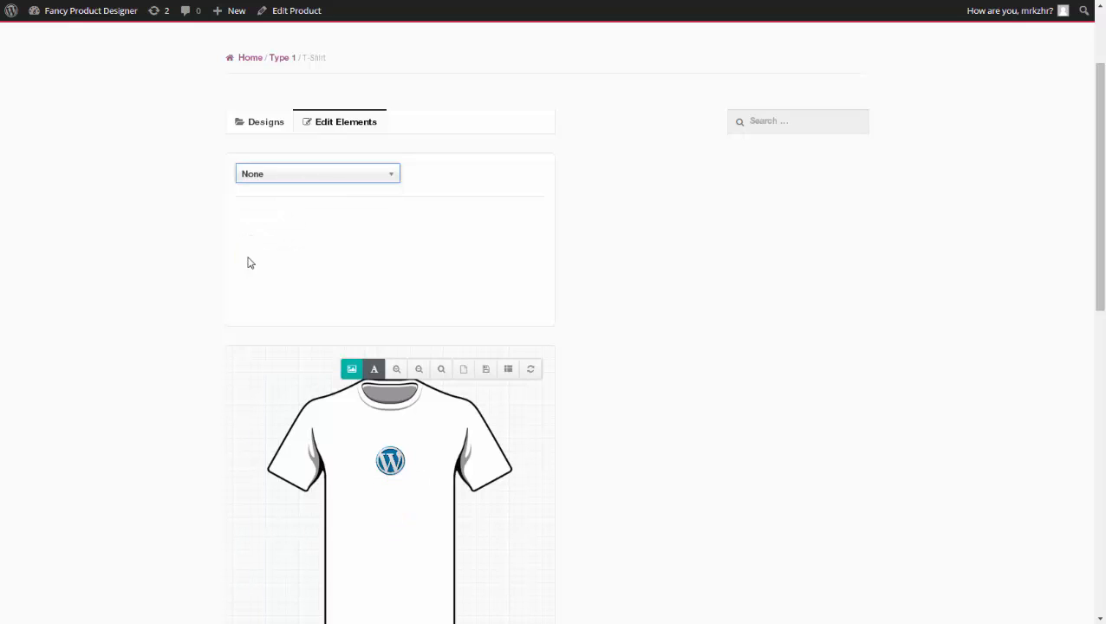
Add the WP Mayor design to the shirt and shrink it to a small logo below the WordPress logo.
left_click(264, 126)
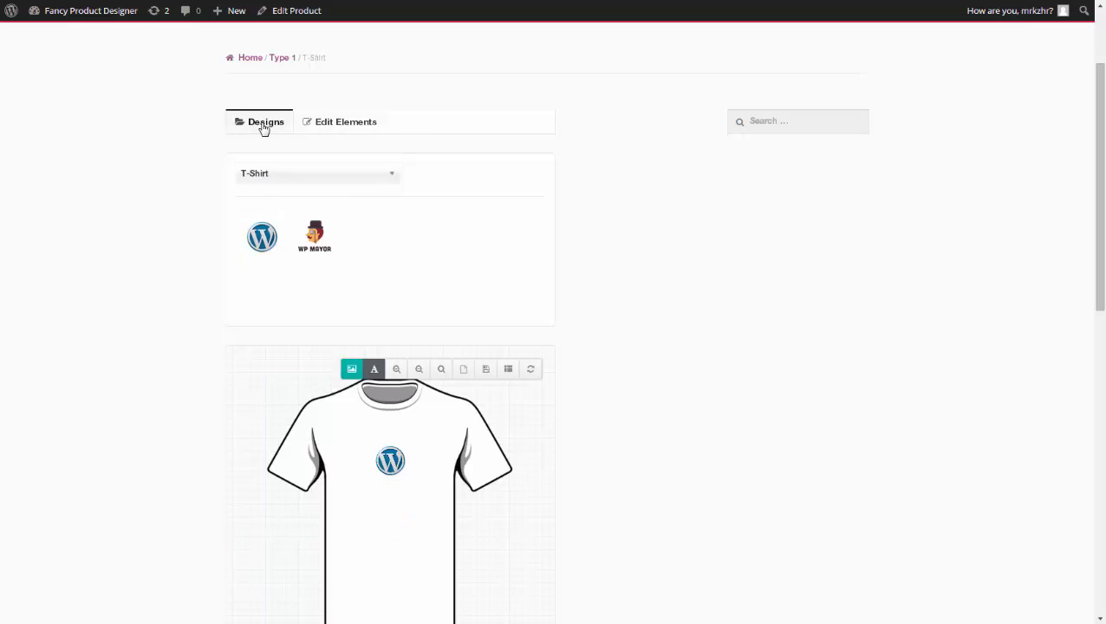
left_click(297, 223)
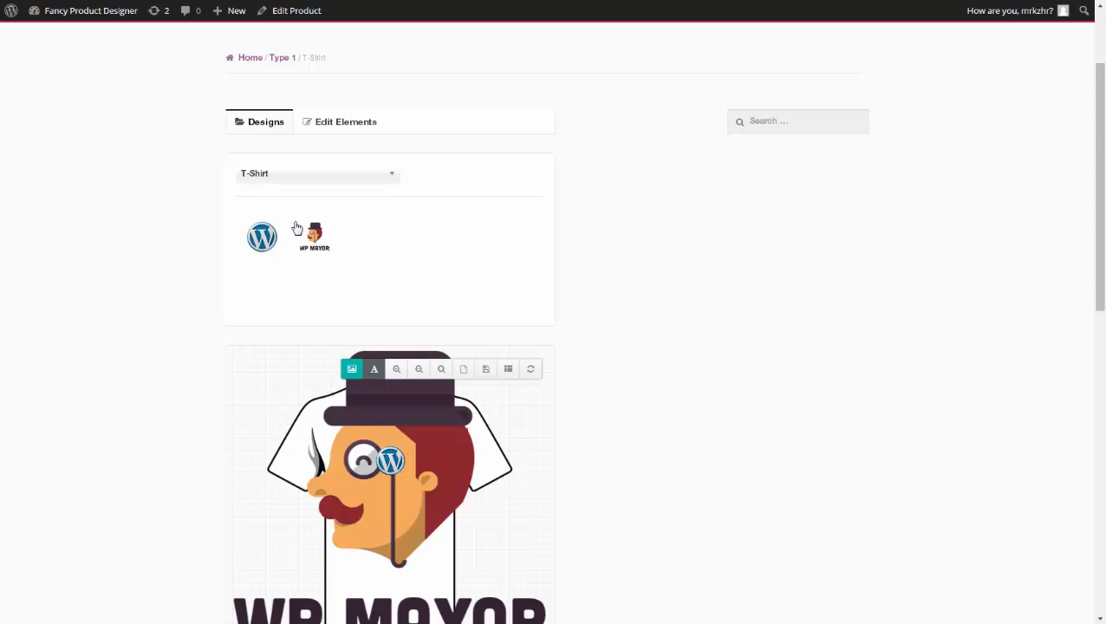
scroll(481, 320, "down", 3)
left_click(457, 340)
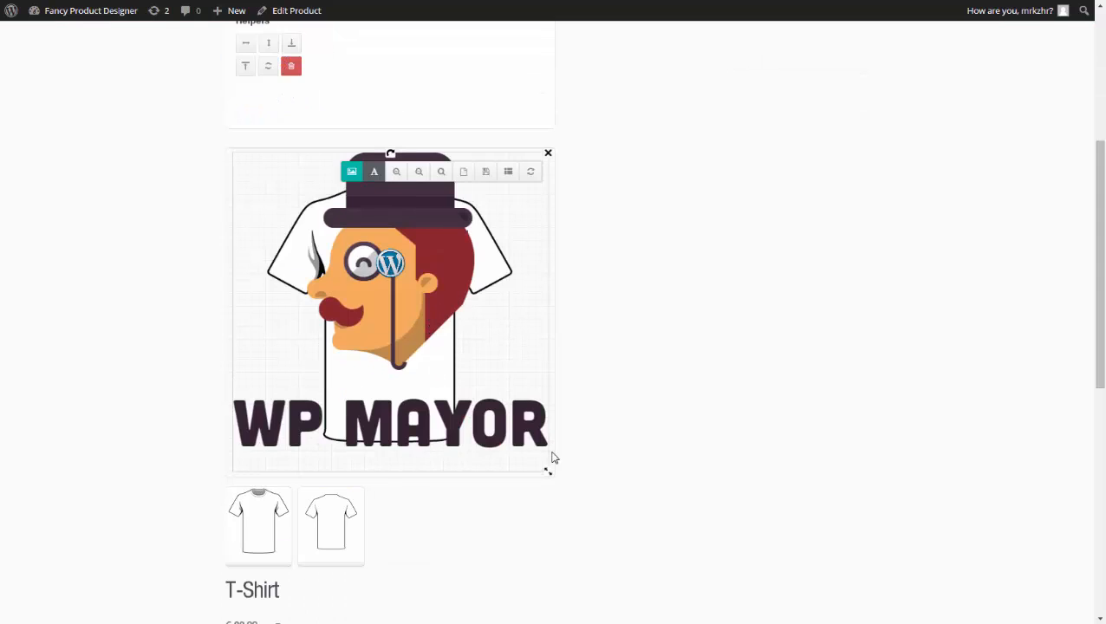
left_click_drag(548, 474, 390, 301)
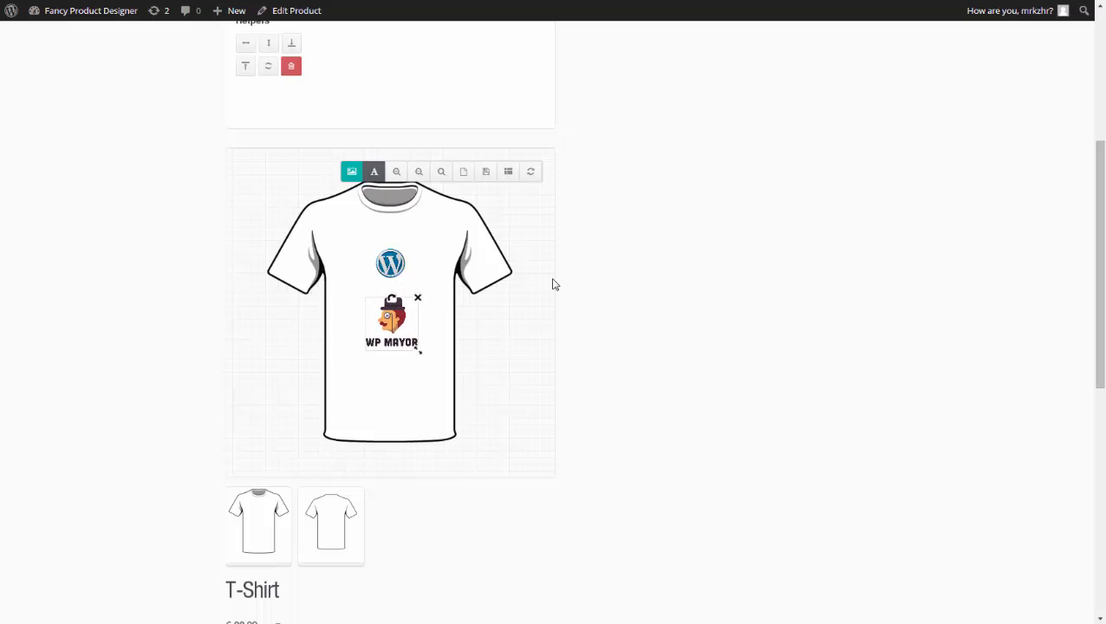
Open and cancel the custom image upload, and add a text element placed below the WP Mayor logo.
left_click(351, 174)
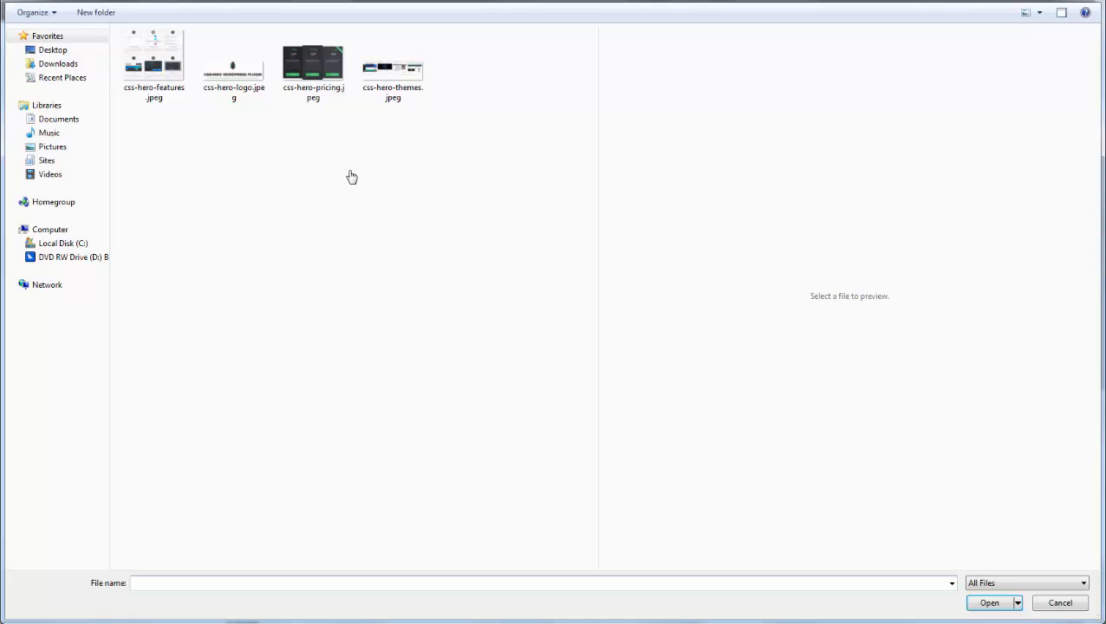
left_click(1060, 602)
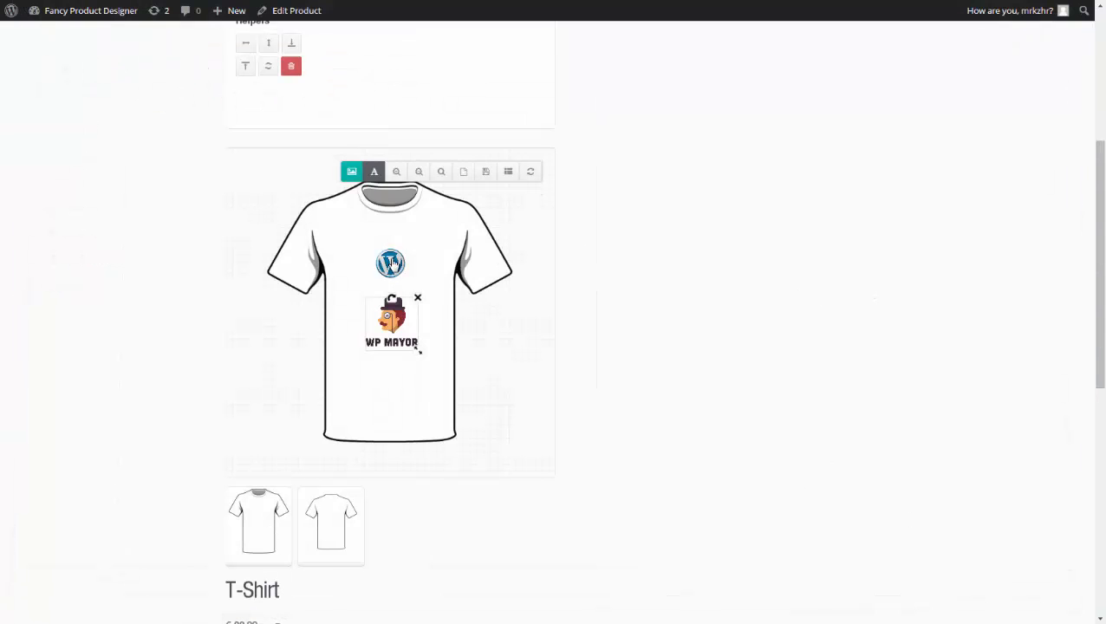
left_click(374, 172)
left_click(430, 319)
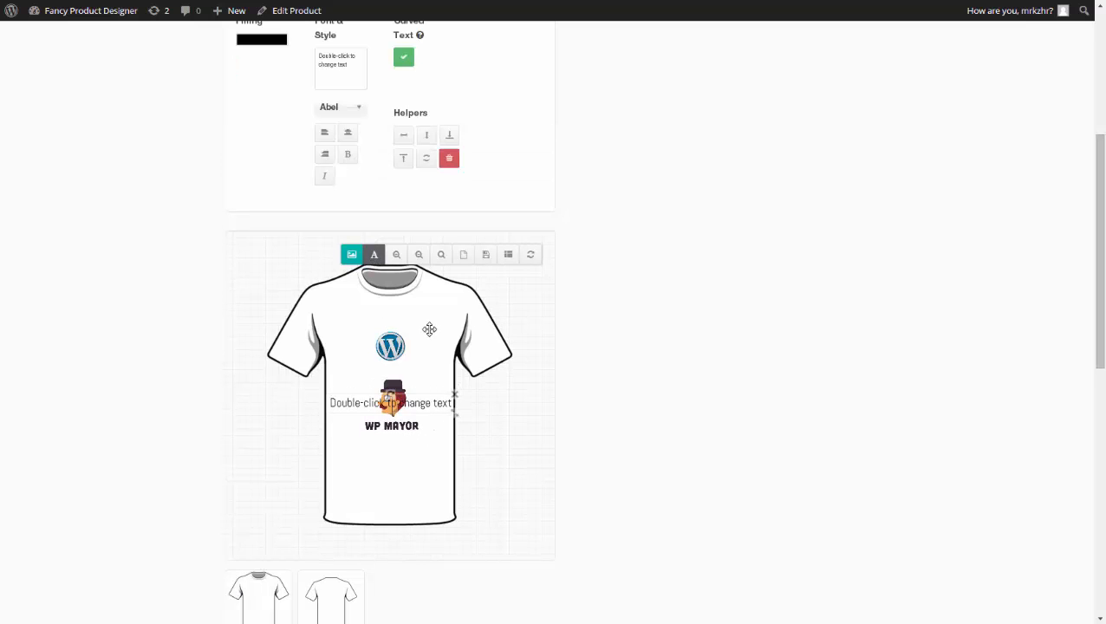
left_click_drag(429, 329, 427, 383)
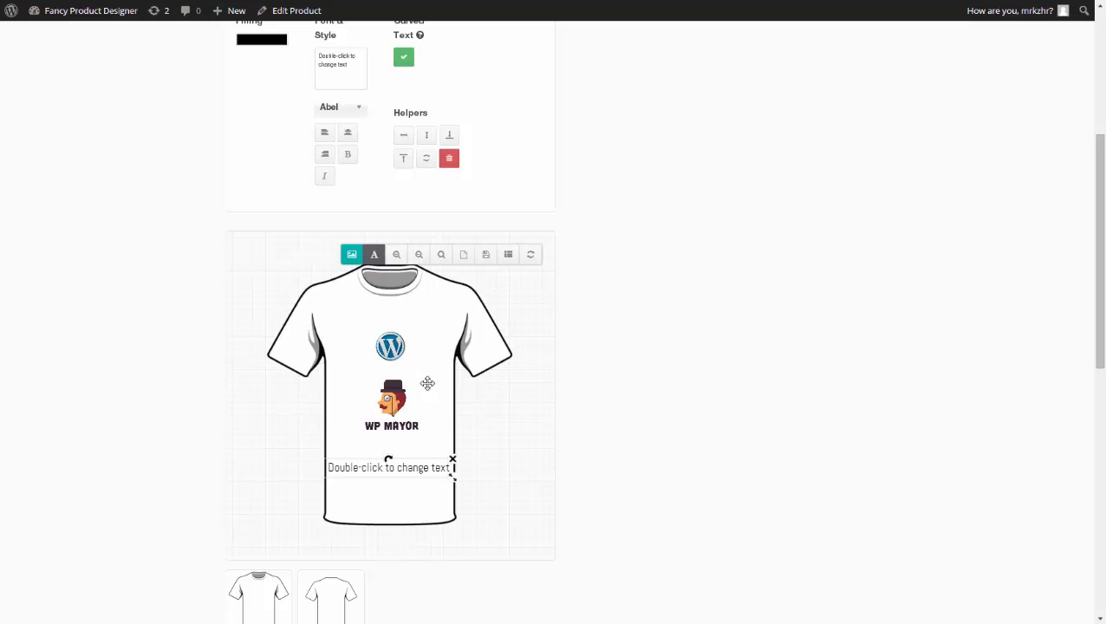
Set the filling color of the new text element to #bb1414.
scroll(429, 386, "up", 1)
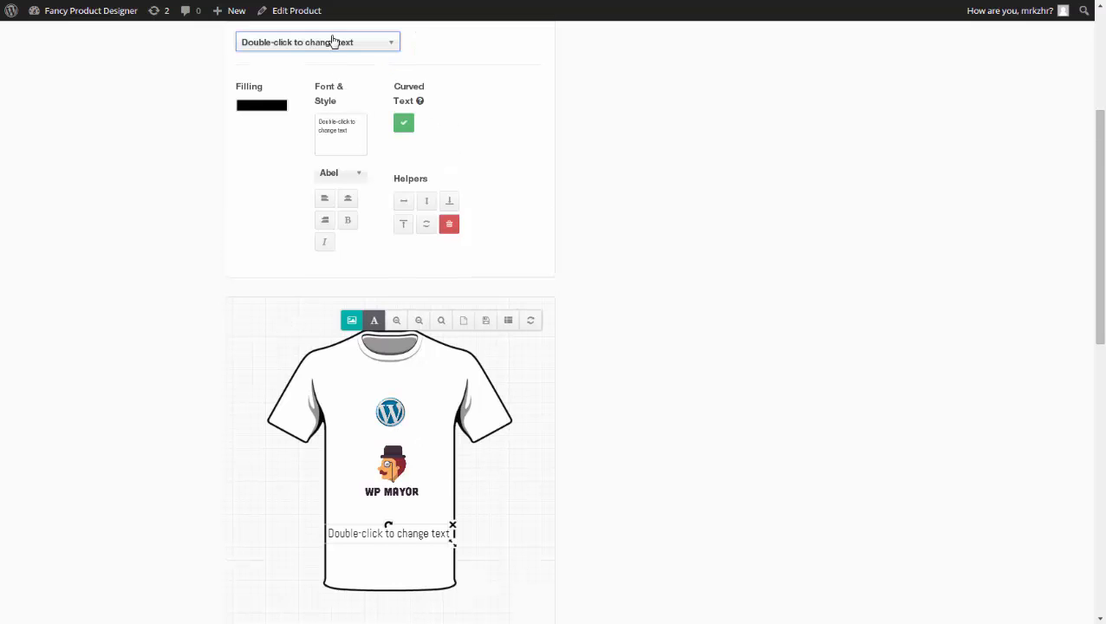
left_click(400, 539)
left_click(274, 106)
left_click(297, 154)
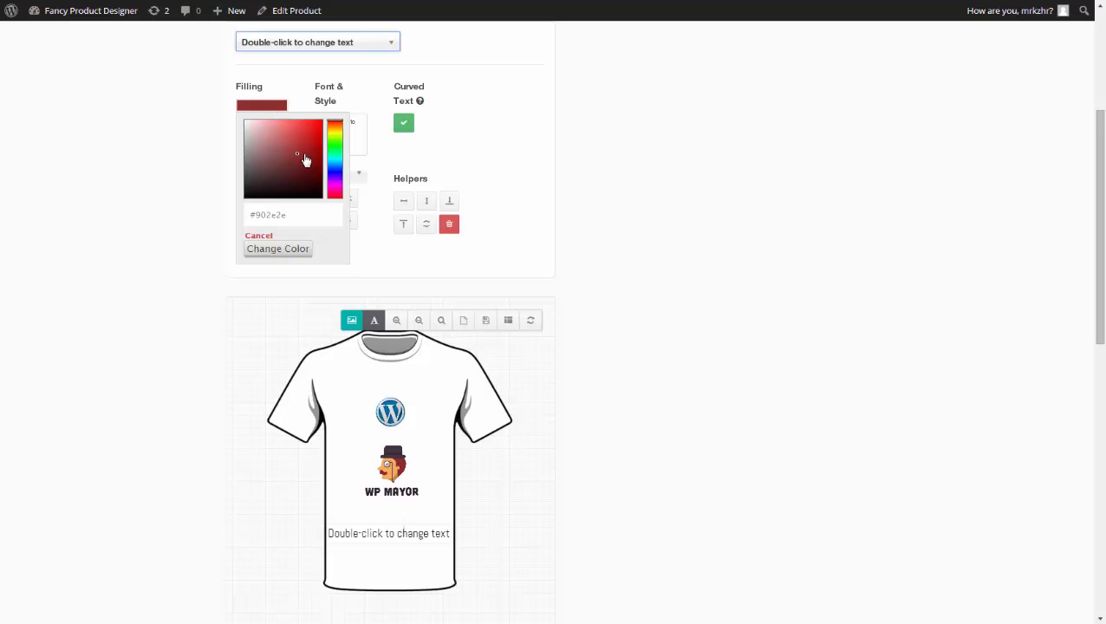
left_click(312, 141)
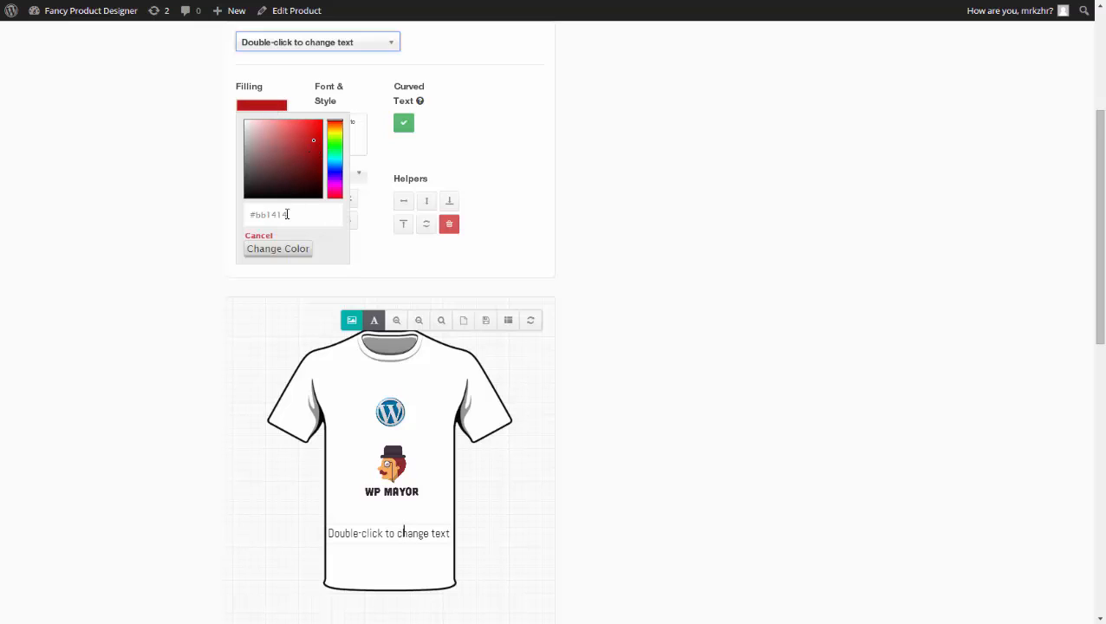
left_click(284, 252)
Replace the text element's content with "Text" and choose the Abel font for it.
left_click_drag(355, 132, 317, 122)
type("Text")
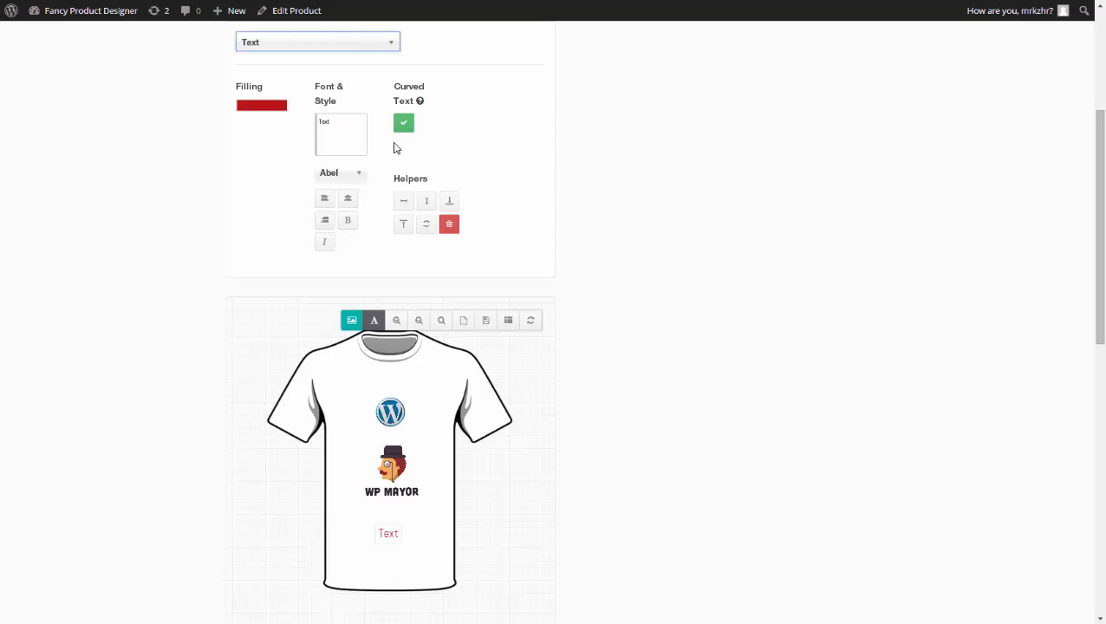
left_click(335, 176)
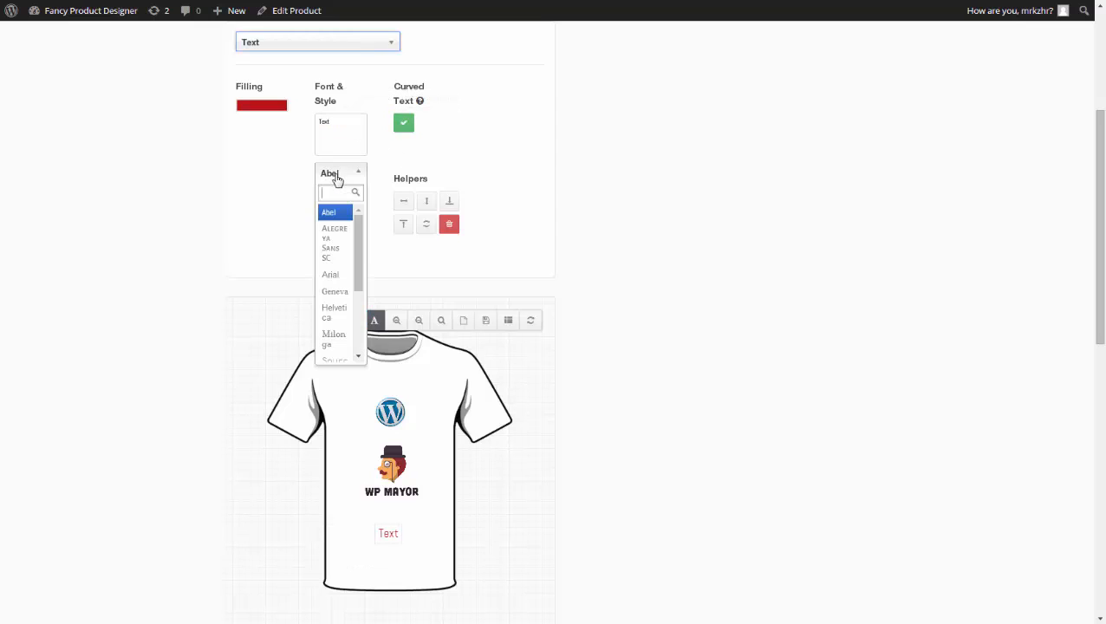
left_click_drag(358, 244, 357, 222)
left_click(324, 209)
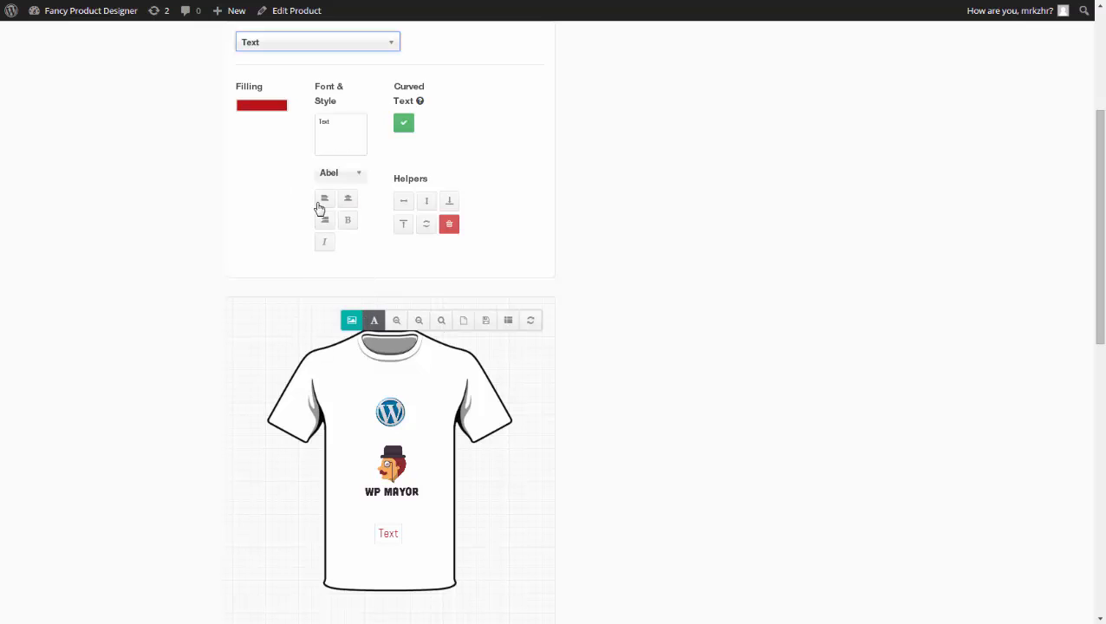
Try the positioning helpers on the text element, reset it and delete it from the shirt.
left_click(404, 204)
left_click(426, 212)
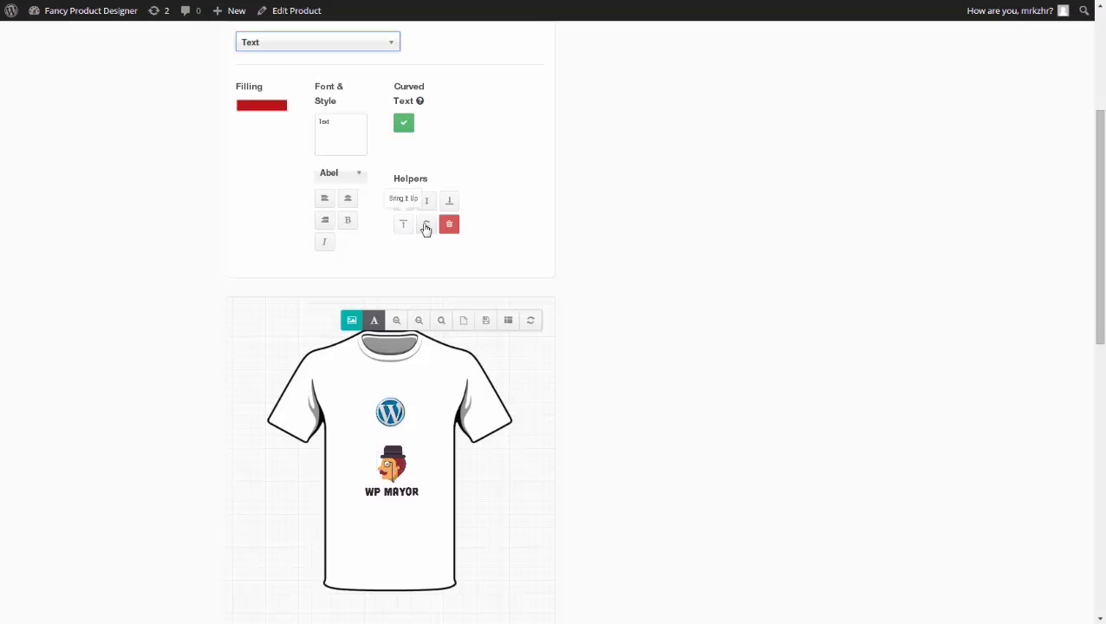
left_click(425, 226)
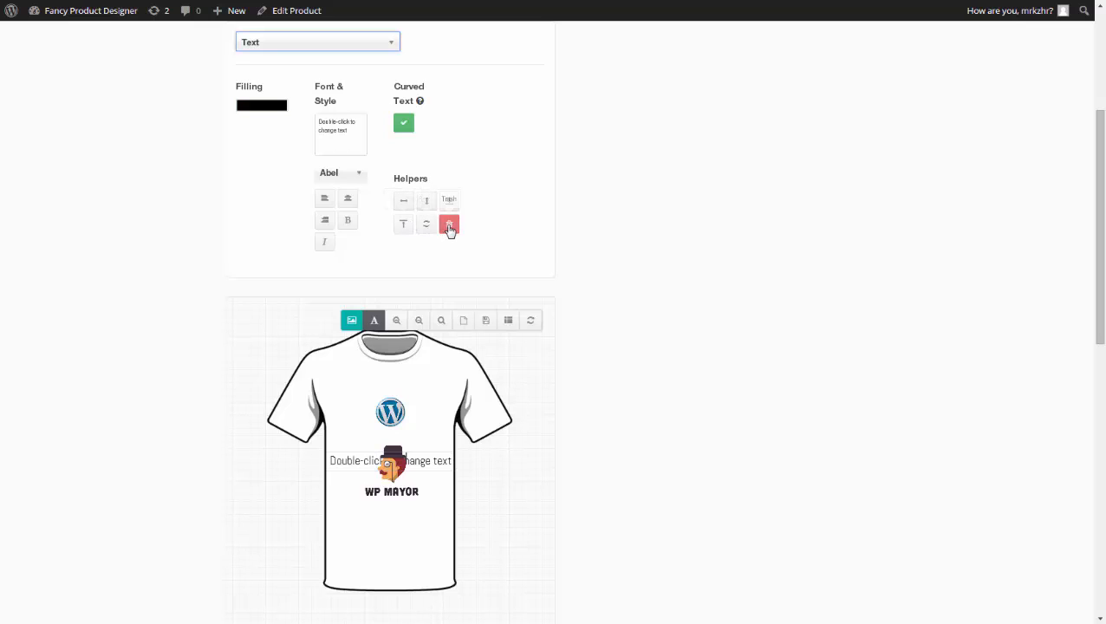
left_click(449, 226)
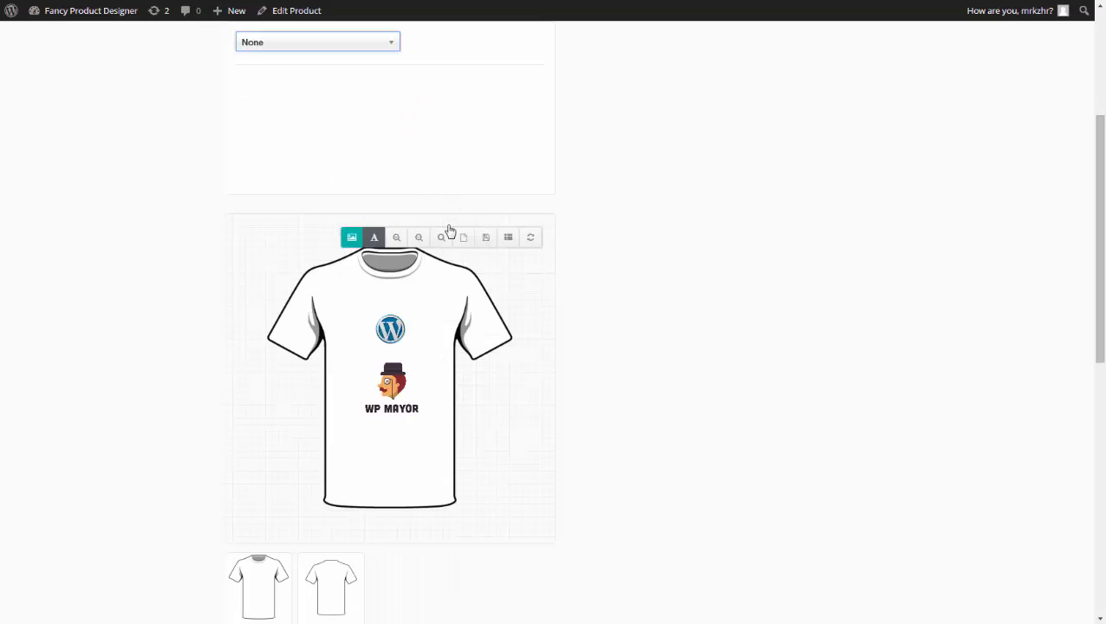
Try zooming the shirt design in and out, and reset the zoom.
scroll(449, 230, "down", 1)
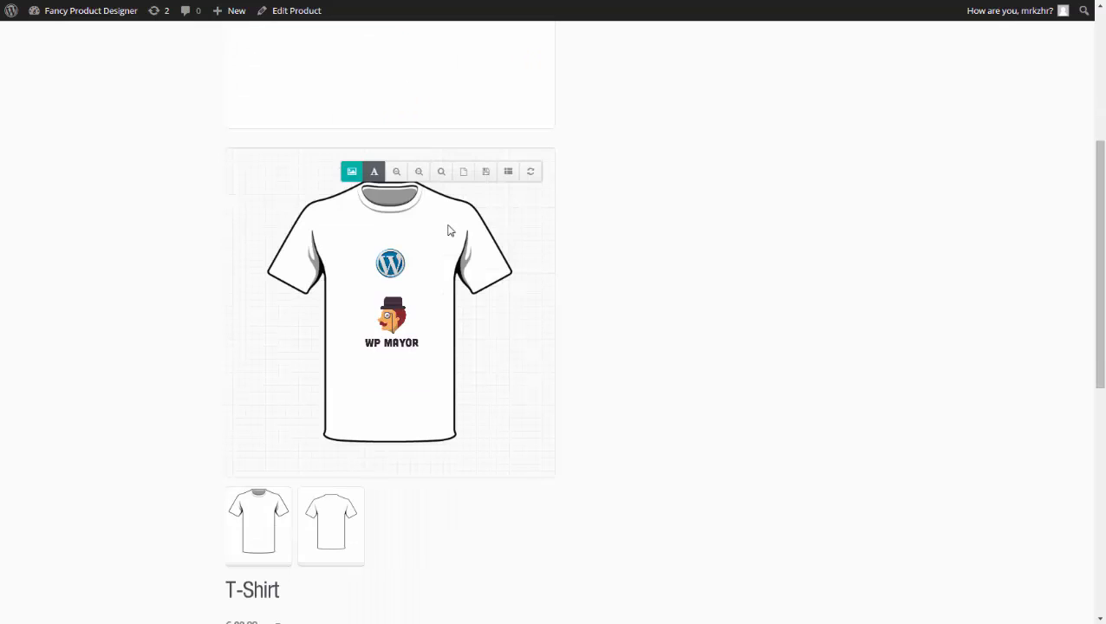
left_click(399, 177)
left_click(418, 173)
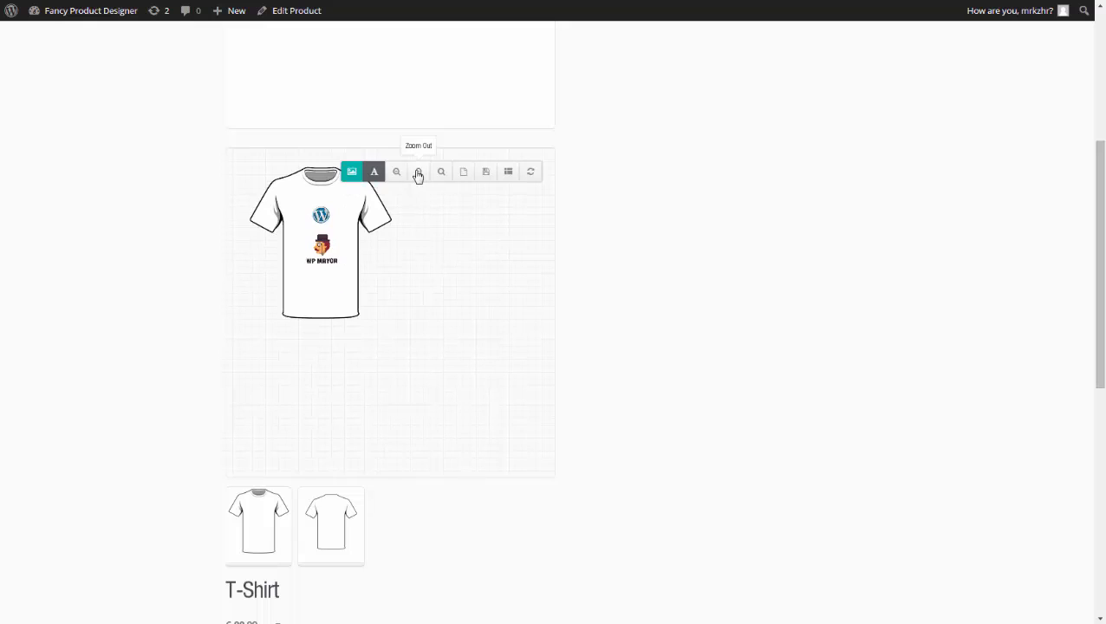
left_click(440, 174)
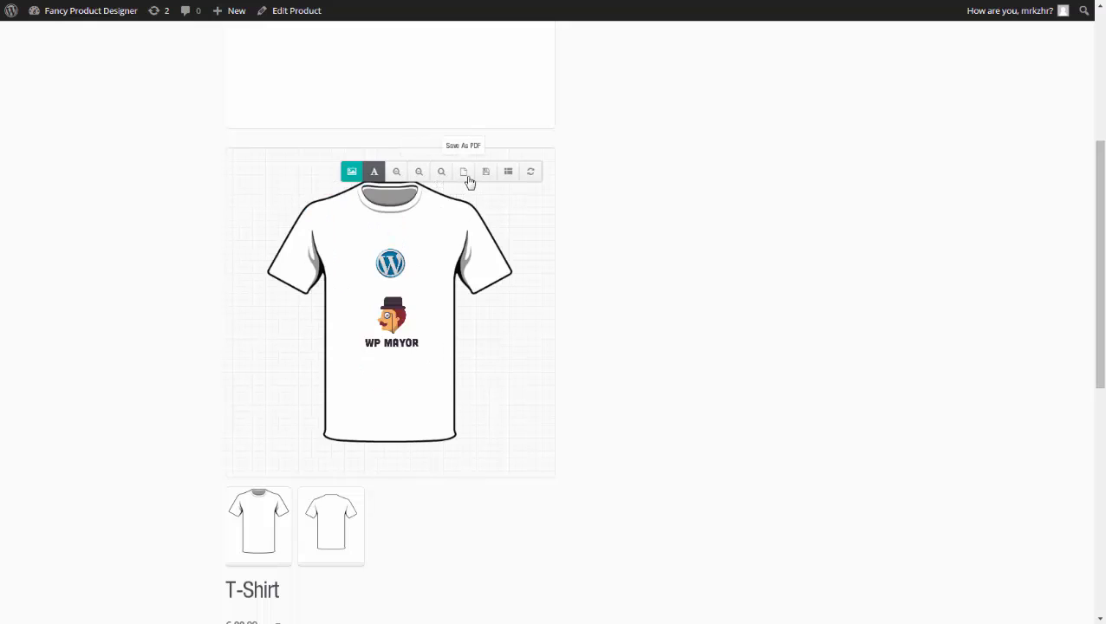
Save the shirt design as a PDF and dismiss the download bar.
left_click(466, 177)
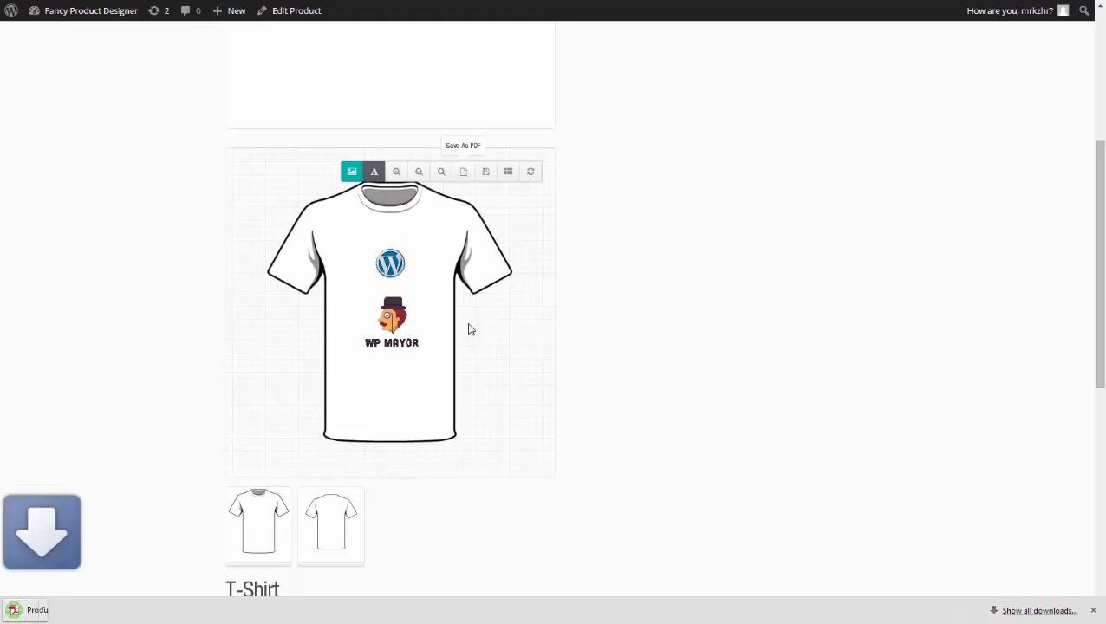
left_click_drag(43, 615, 71, 615)
left_click(1092, 610)
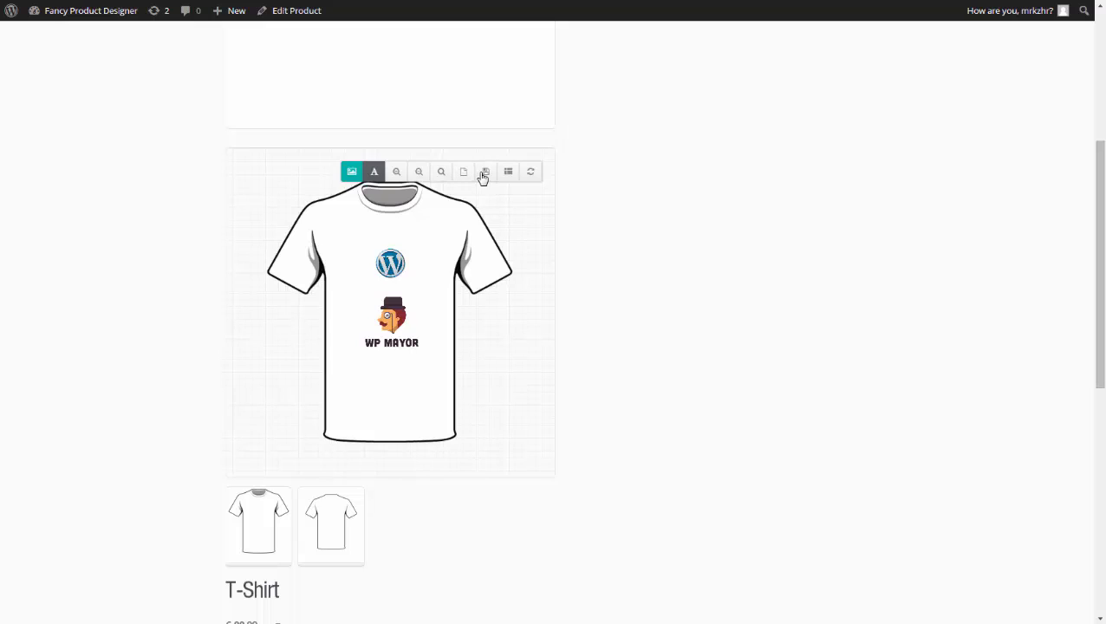
Open the list of saved products and delete both entries, confirming each deletion.
left_click(509, 177)
left_click(508, 206)
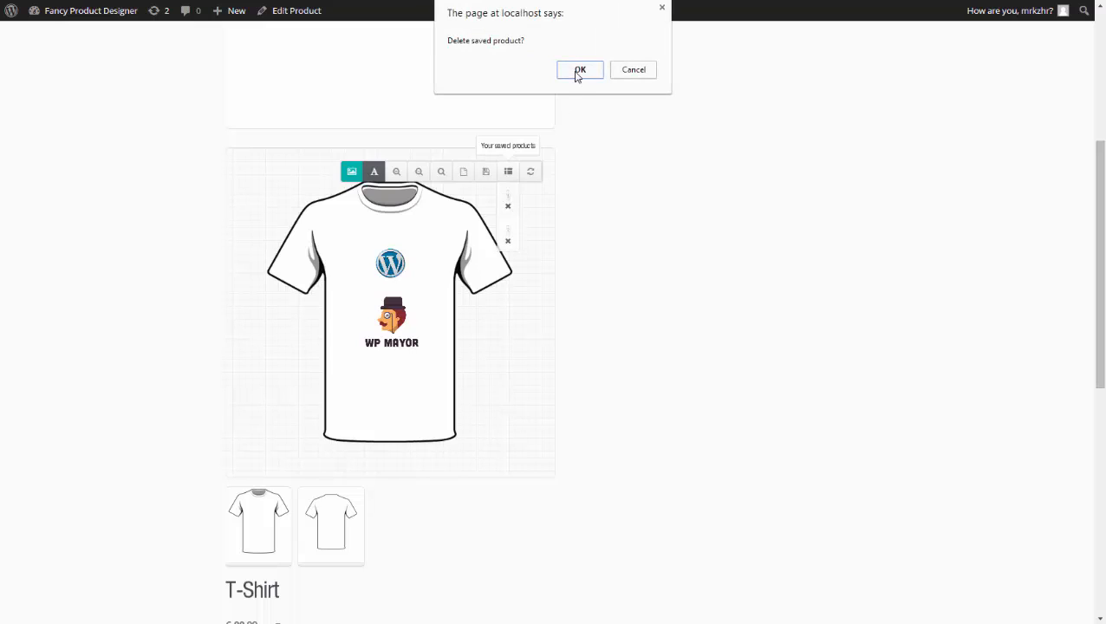
left_click(578, 69)
left_click(508, 208)
left_click(589, 73)
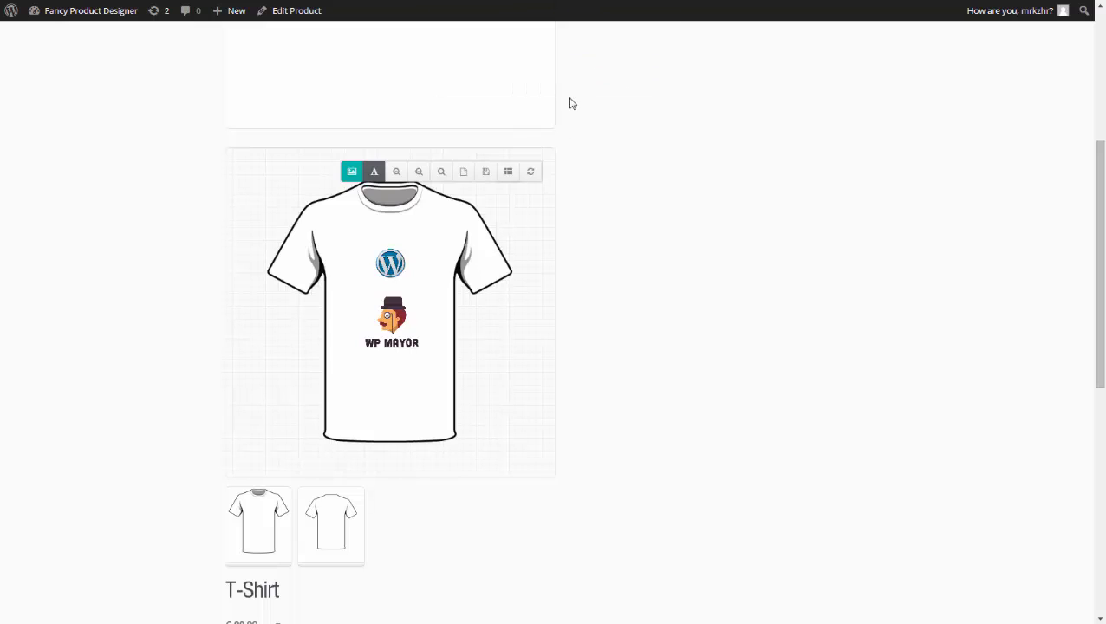
Reset the customized T-Shirt to its original design and add one to the basket.
left_click(534, 176)
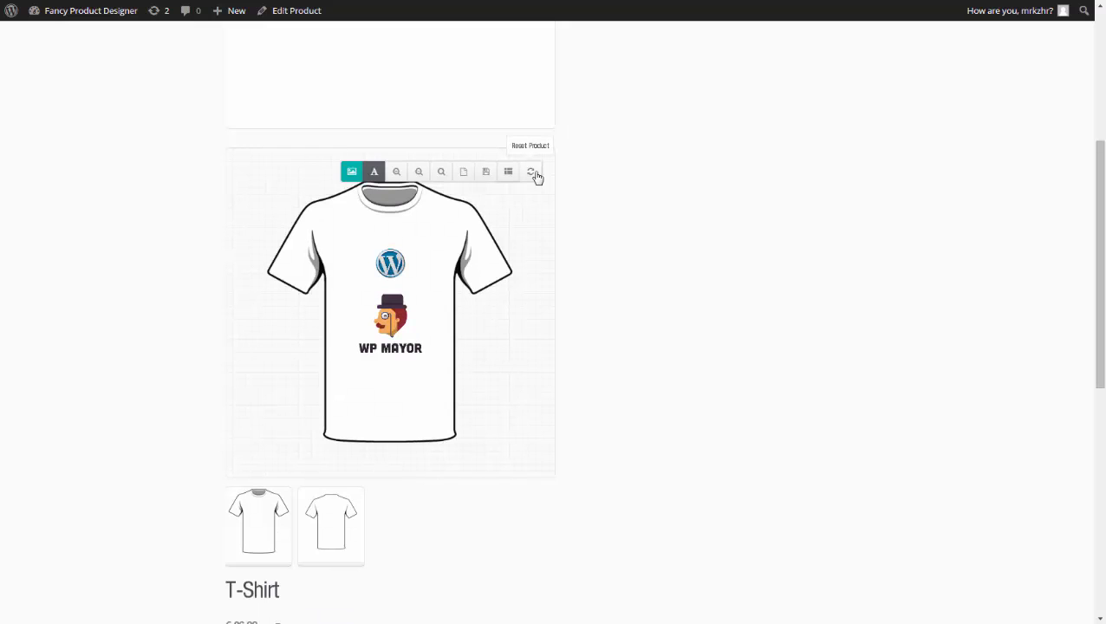
scroll(609, 221, "down", 3)
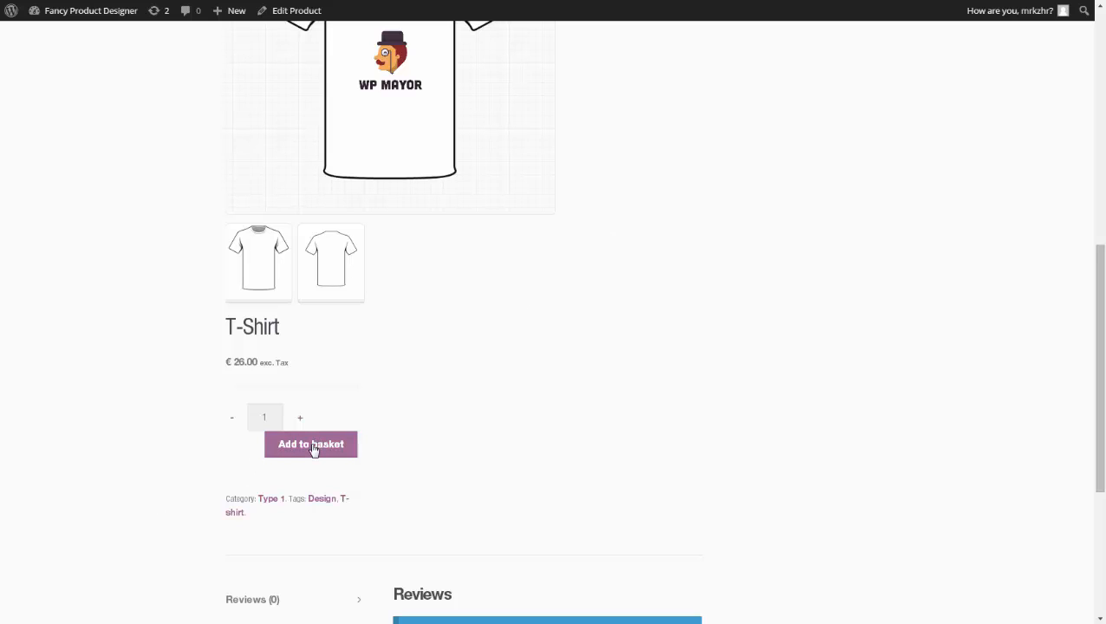
left_click(314, 449)
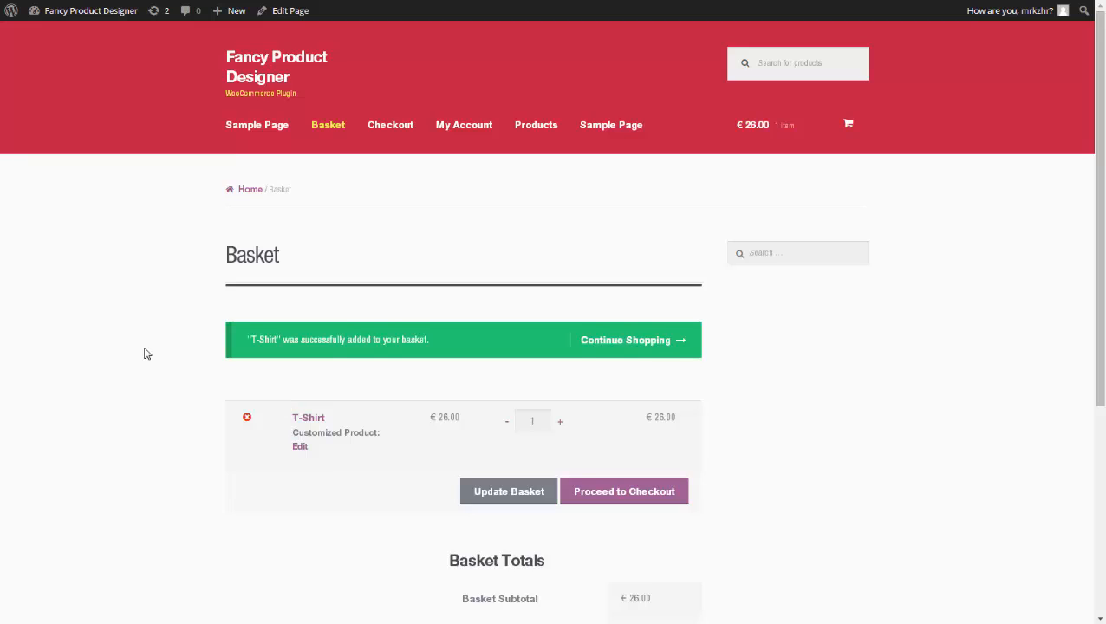
Reopen the customized T-Shirt for editing from the basket and review its design in the product designer.
scroll(144, 353, "down", 1)
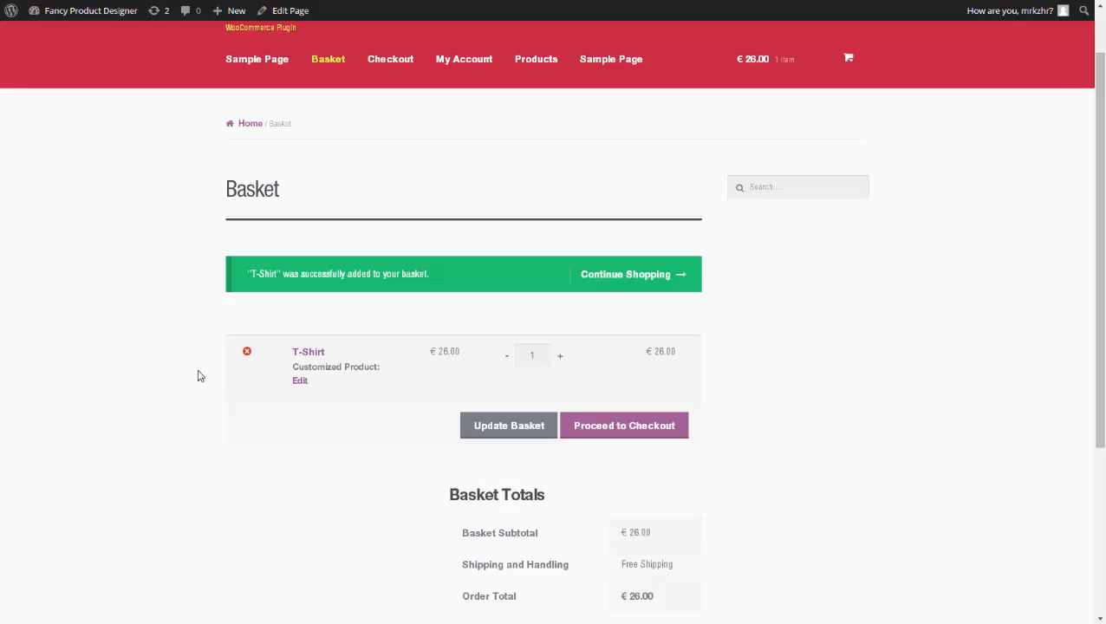
left_click(299, 381)
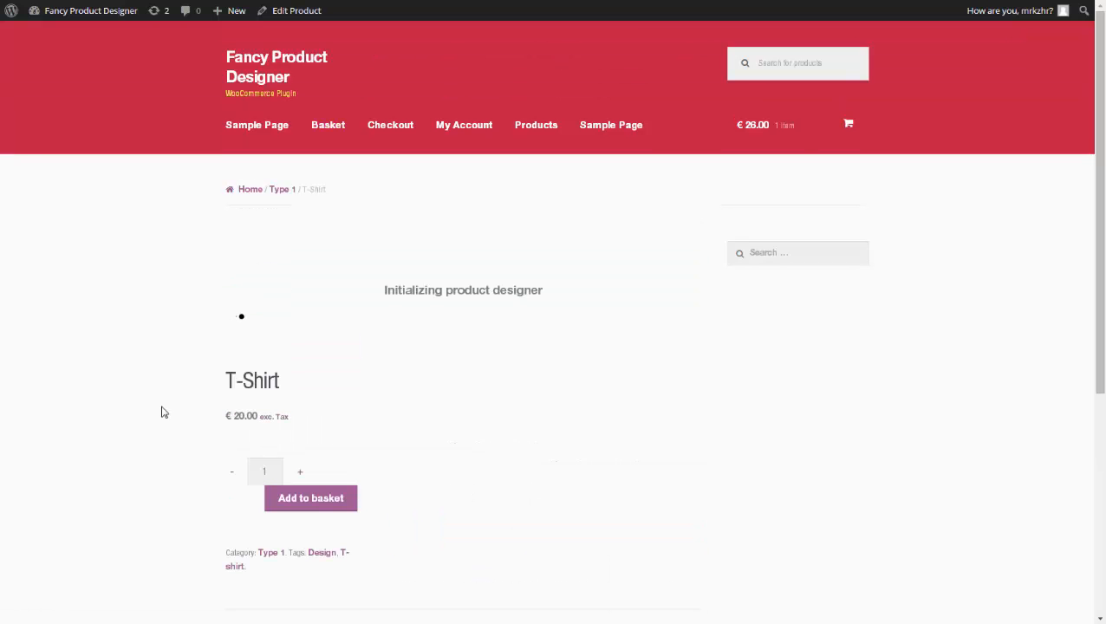
scroll(162, 413, "down", 4)
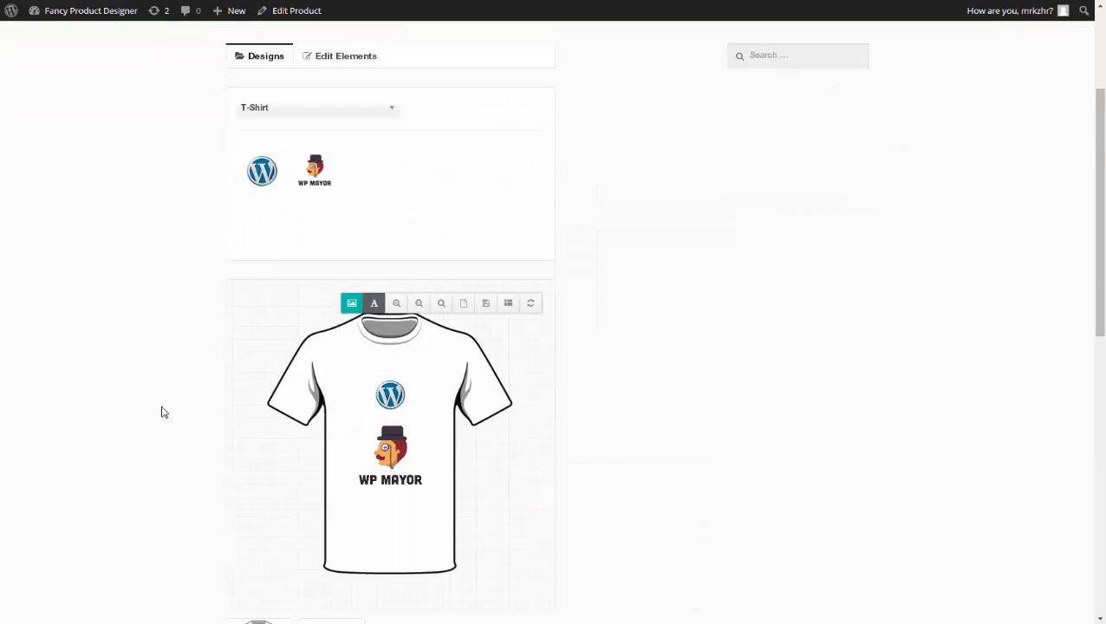
scroll(144, 415, "down", 2)
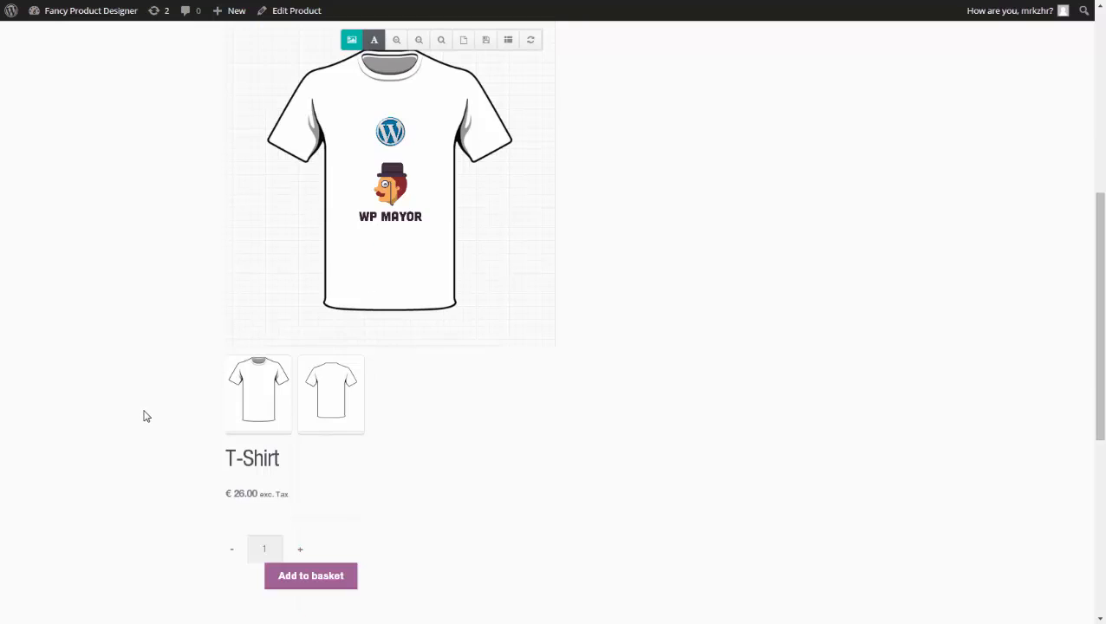